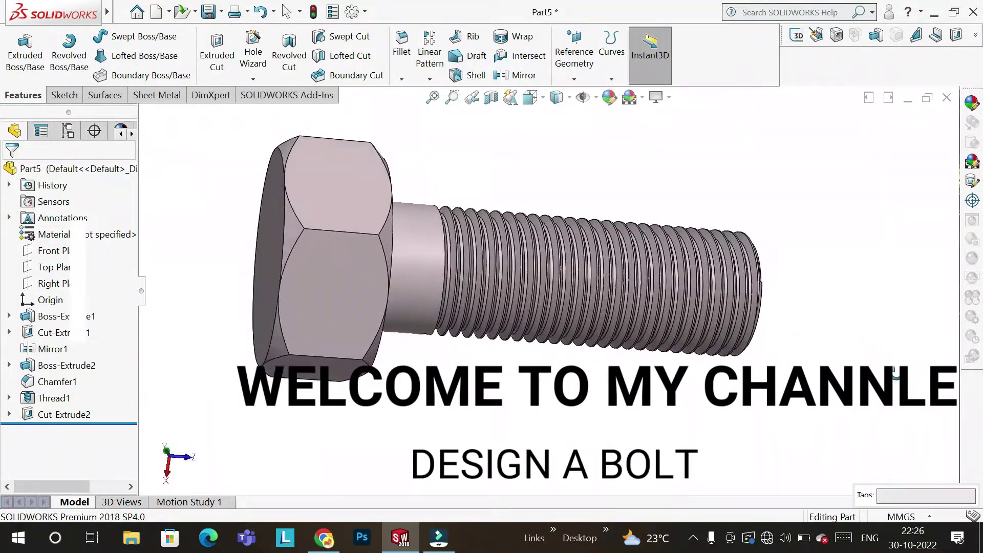
Step: Open the bolt's colour settings and try several colours, ending on mint
scroll(680, 318, "up", 5)
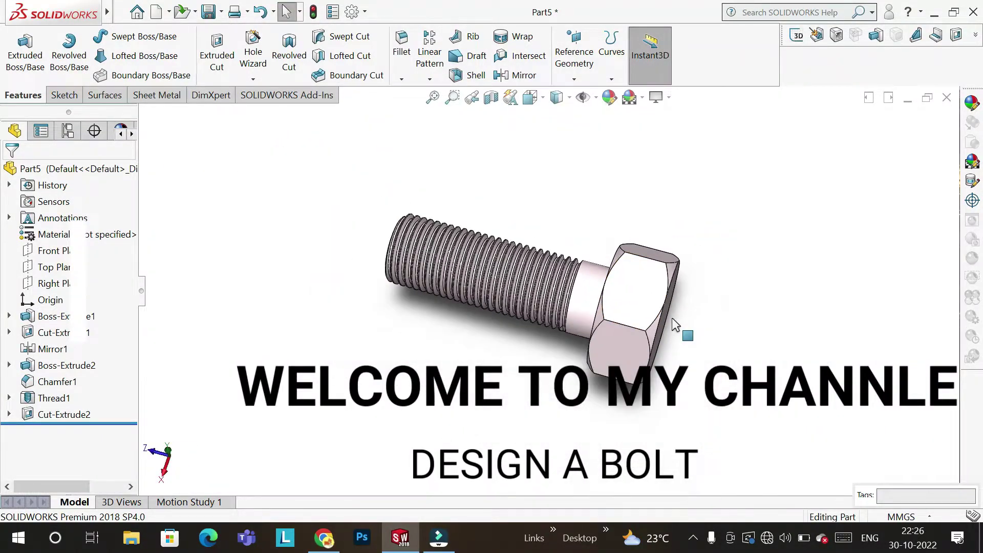
mouse_move(746, 321)
middle_mouse_down()
mouse_move(689, 252)
mouse_move(748, 193)
mouse_move(772, 206)
middle_mouse_up()
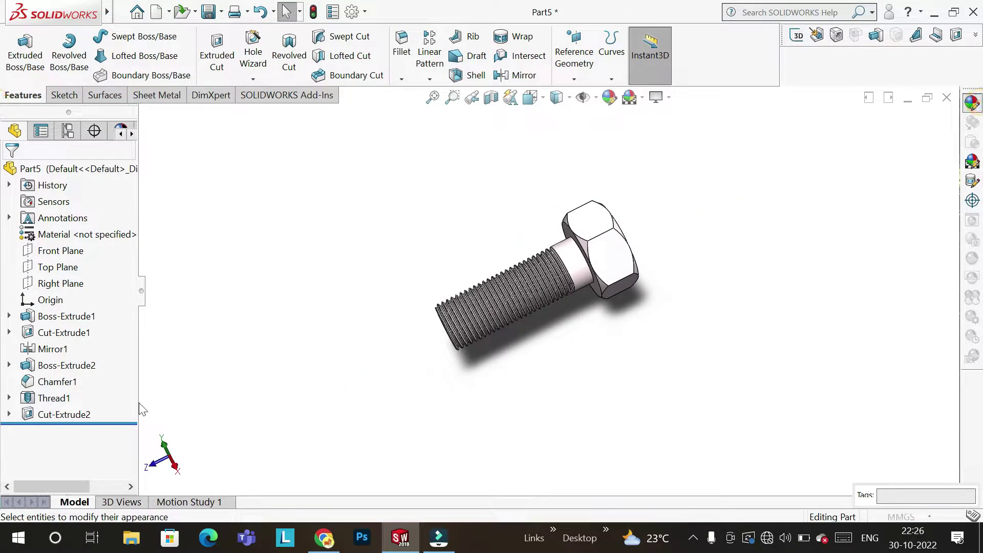
left_click(50, 465)
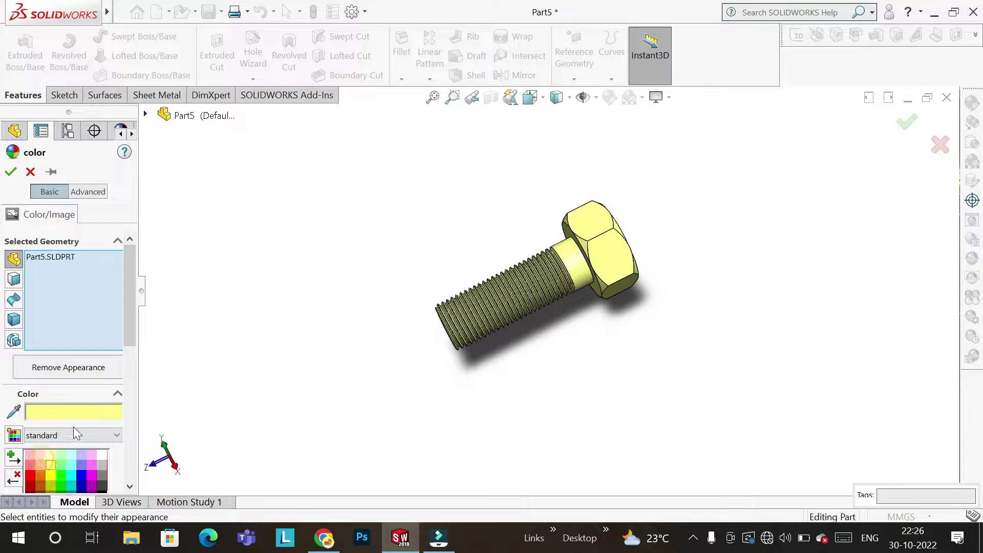
scroll(73, 427, "down", 3)
left_click_drag(57, 406, 84, 394)
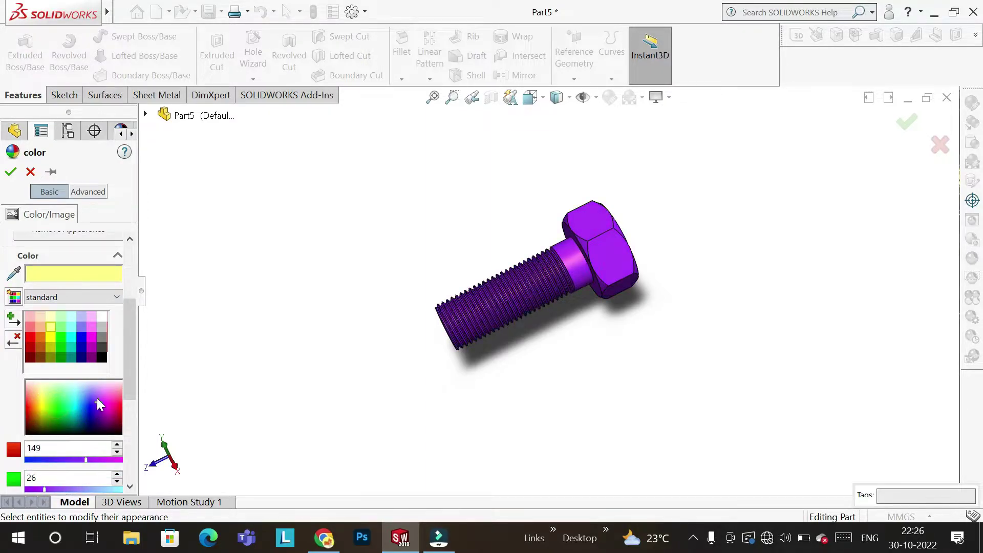
Step: Inspect the thread up close, switch the bolt to a near-white colour, and close the colour settings
mouse_move(366, 318)
middle_mouse_down()
mouse_move(514, 342)
mouse_move(583, 254)
mouse_move(520, 228)
middle_mouse_up()
scroll(523, 357, "down", 3)
mouse_move(522, 358)
middle_mouse_down()
mouse_move(586, 296)
mouse_move(628, 276)
mouse_move(566, 195)
mouse_move(439, 170)
middle_mouse_up()
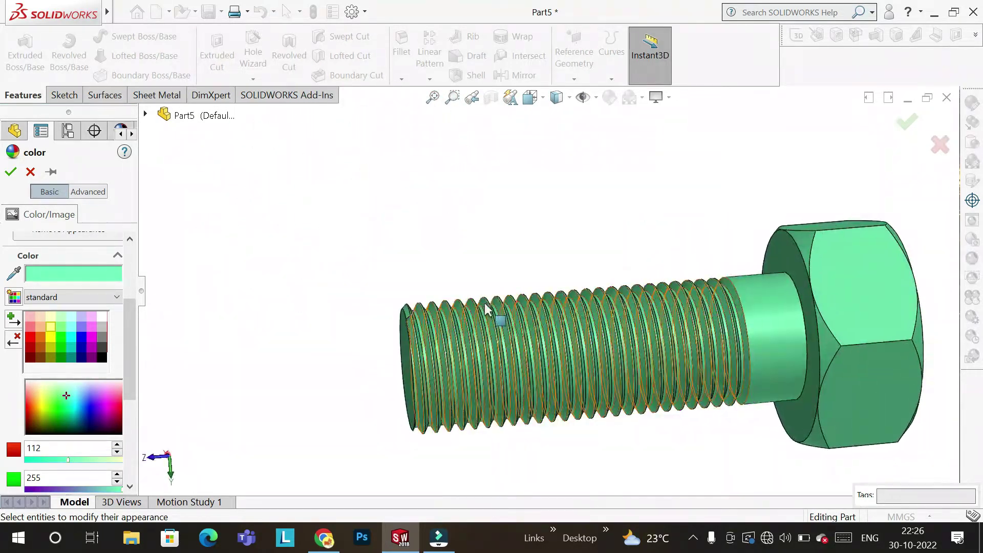
scroll(590, 438, "up", 3)
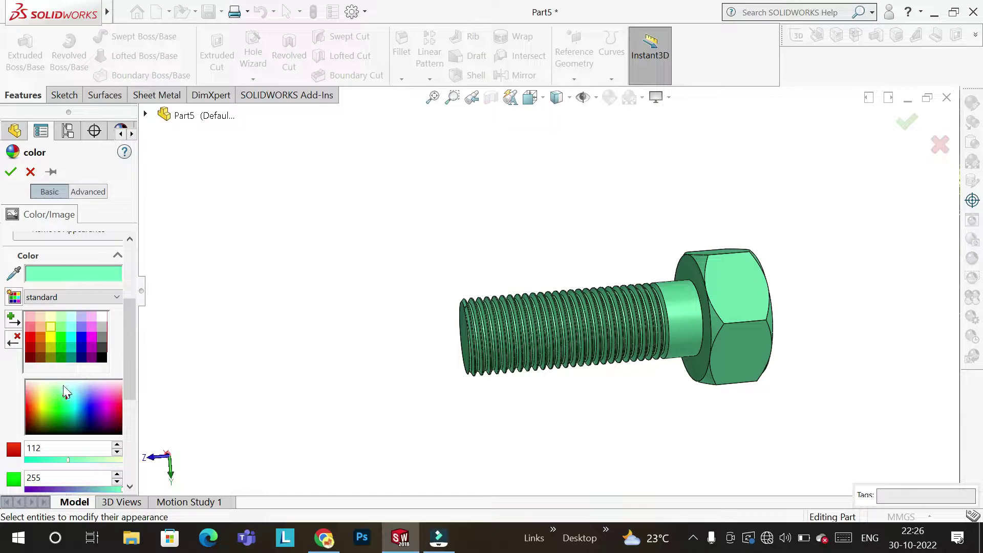
left_click(56, 381)
mouse_move(359, 394)
middle_mouse_down()
mouse_move(620, 392)
mouse_move(642, 402)
middle_mouse_up()
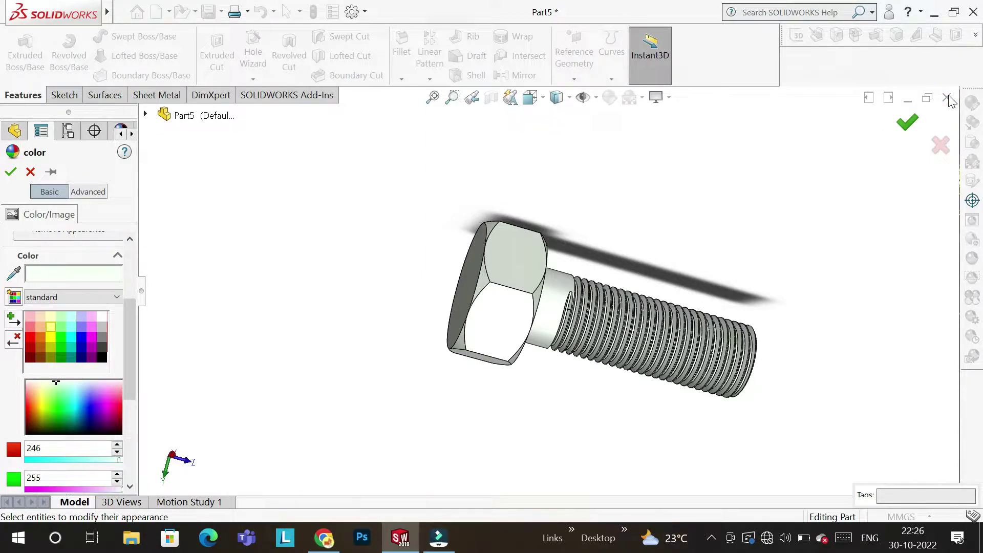
left_click(11, 174)
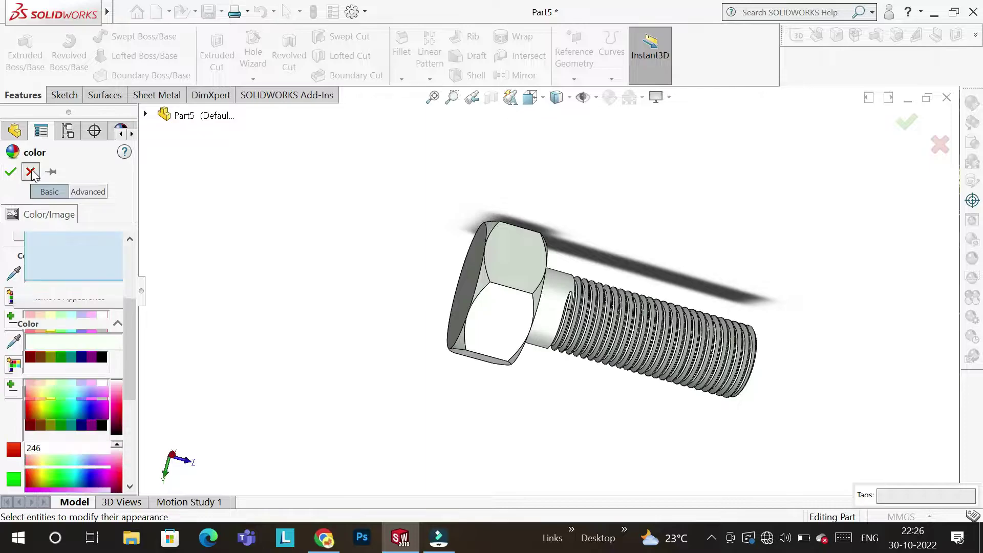
Step: Close the bolt part without saving and create a new part document
left_click(947, 98)
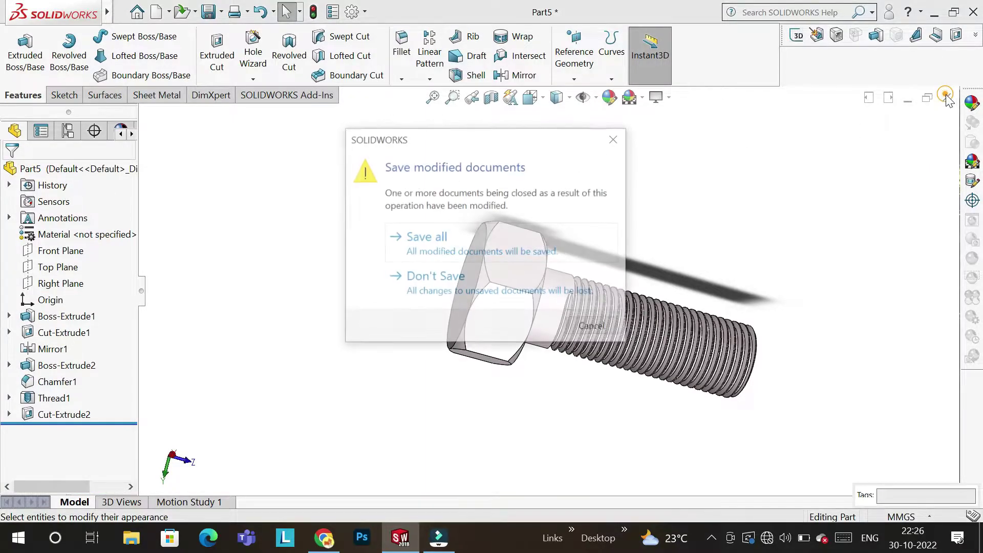
left_click(408, 282)
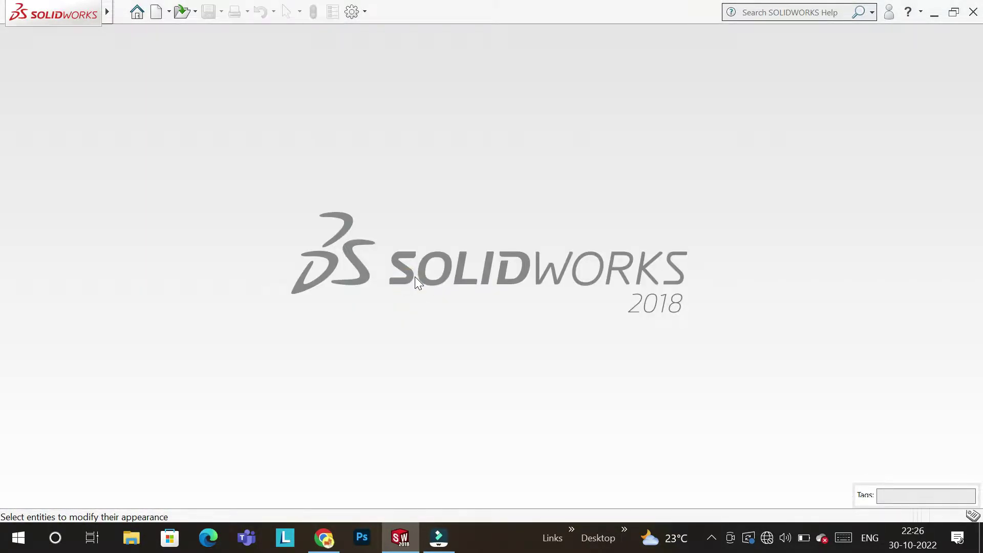
left_click(137, 12)
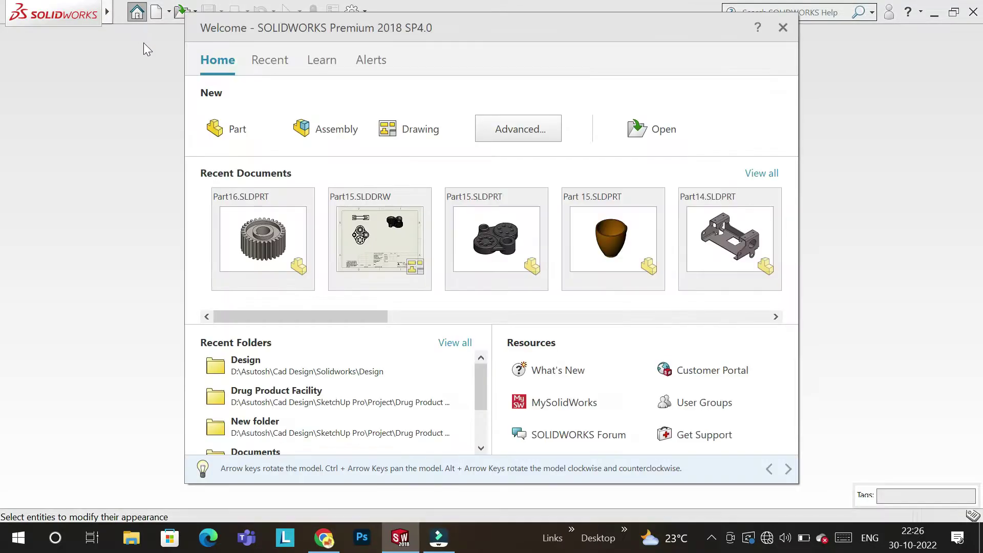
left_click(248, 144)
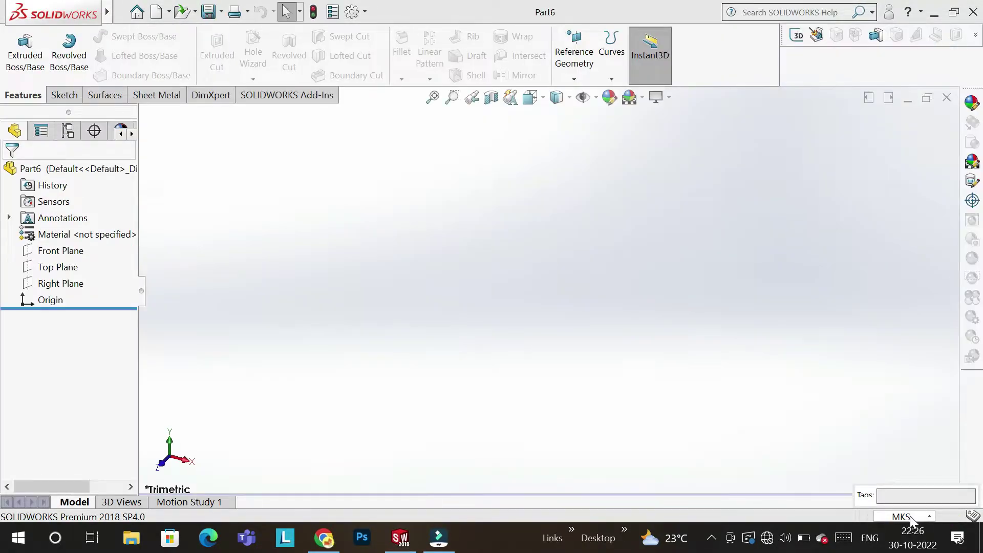
Step: Set the new part to MMGS units with a Plain White scene and ambient occlusion
left_click(911, 519)
left_click(865, 454)
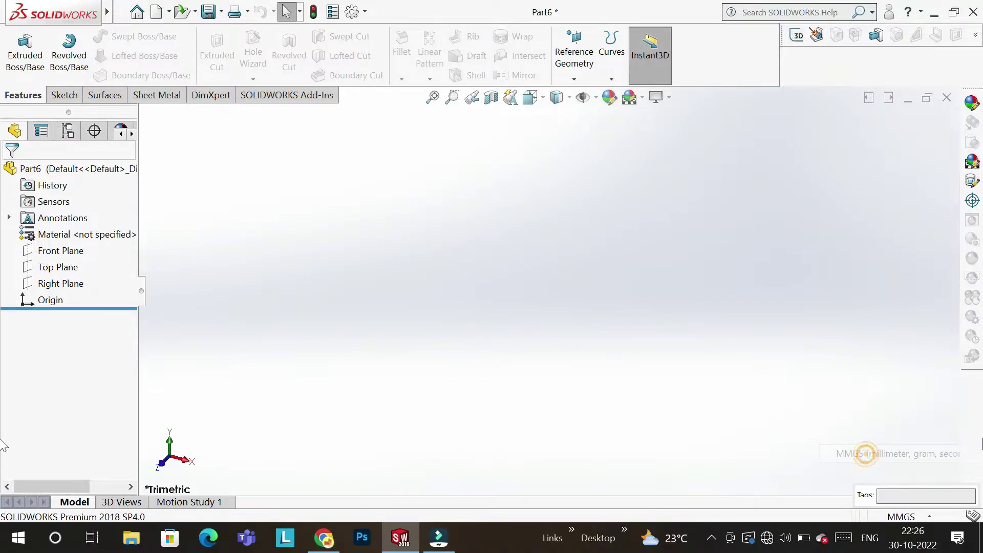
left_click(658, 97)
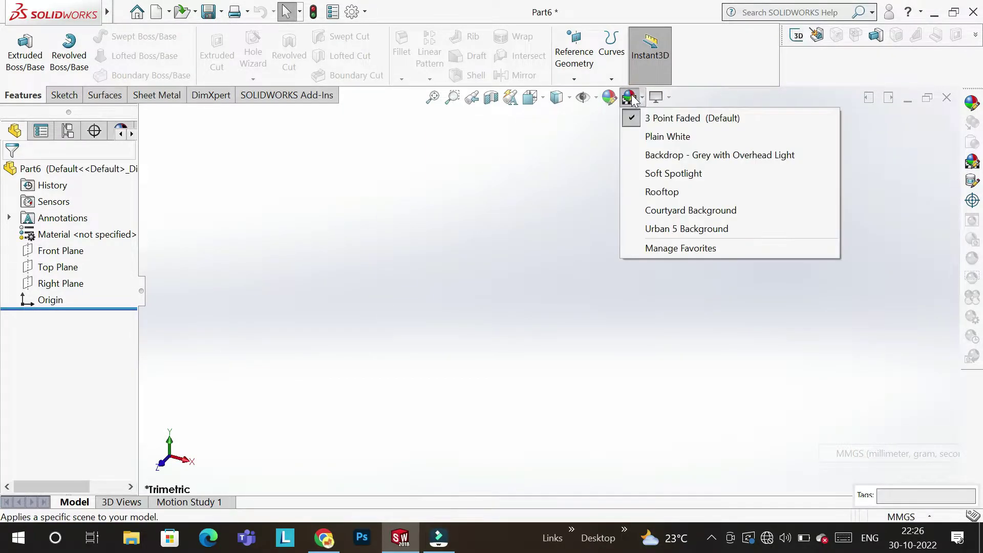
left_click(654, 137)
left_click(656, 97)
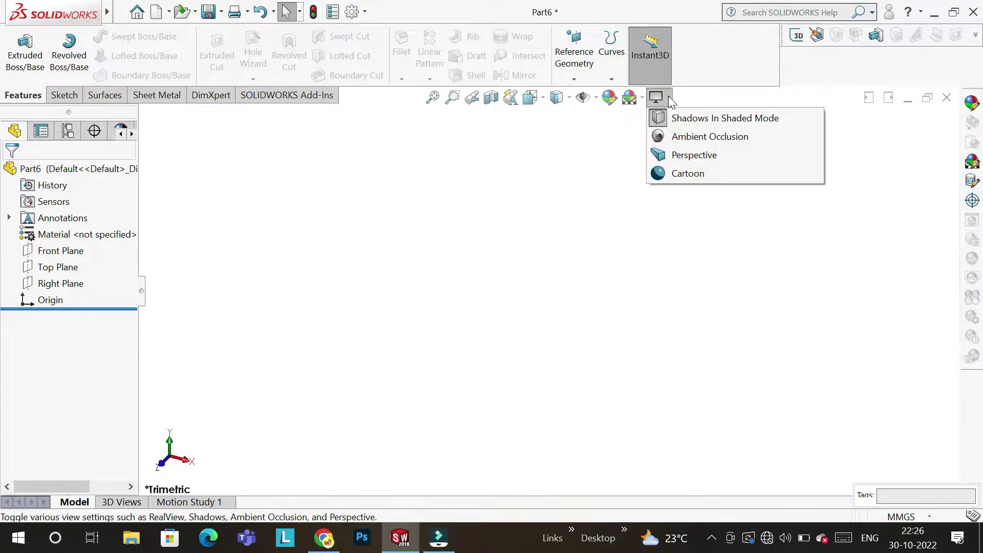
left_click(684, 136)
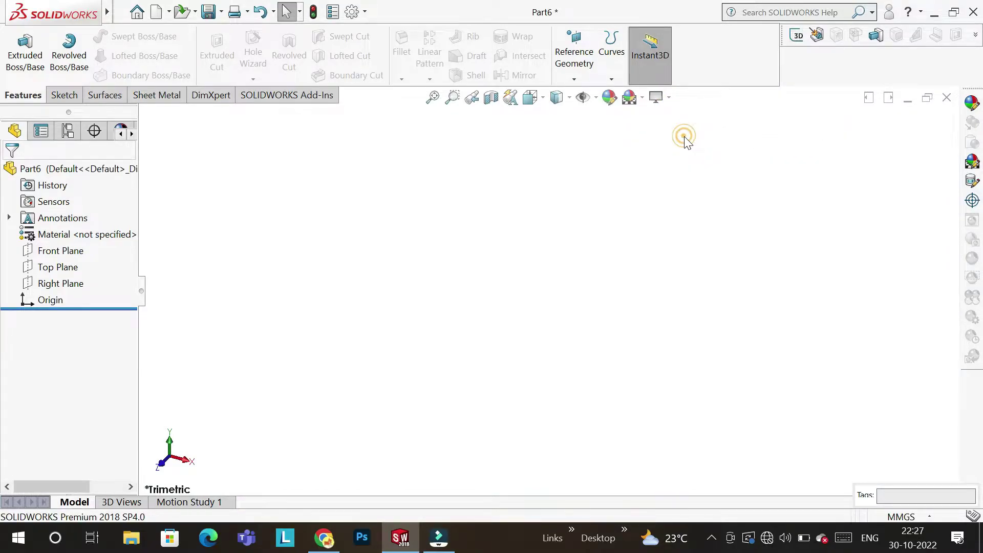
left_click(46, 264)
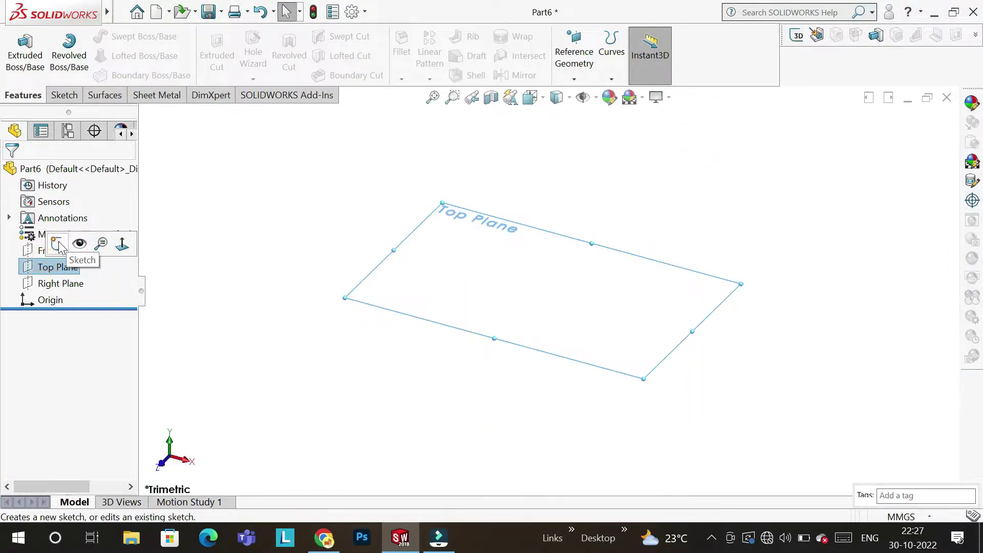
Step: Sketch a six-sided polygon centred on the origin on the Top Plane
left_click(58, 245)
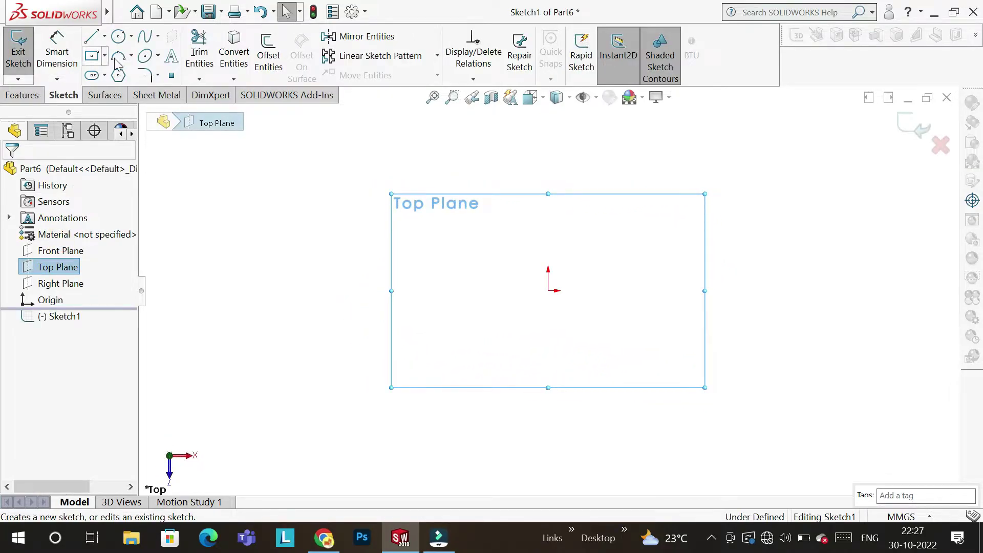
left_click(118, 75)
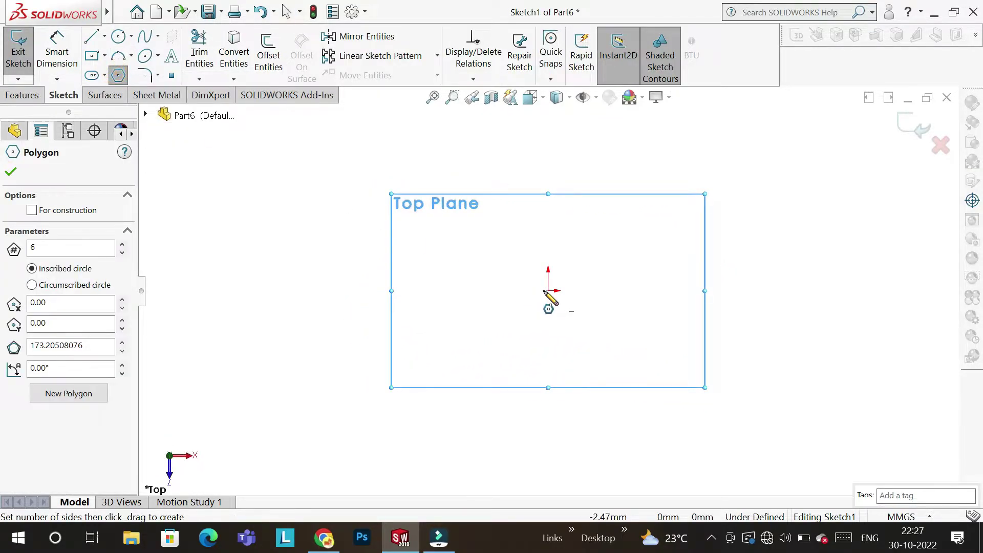
left_click(548, 290)
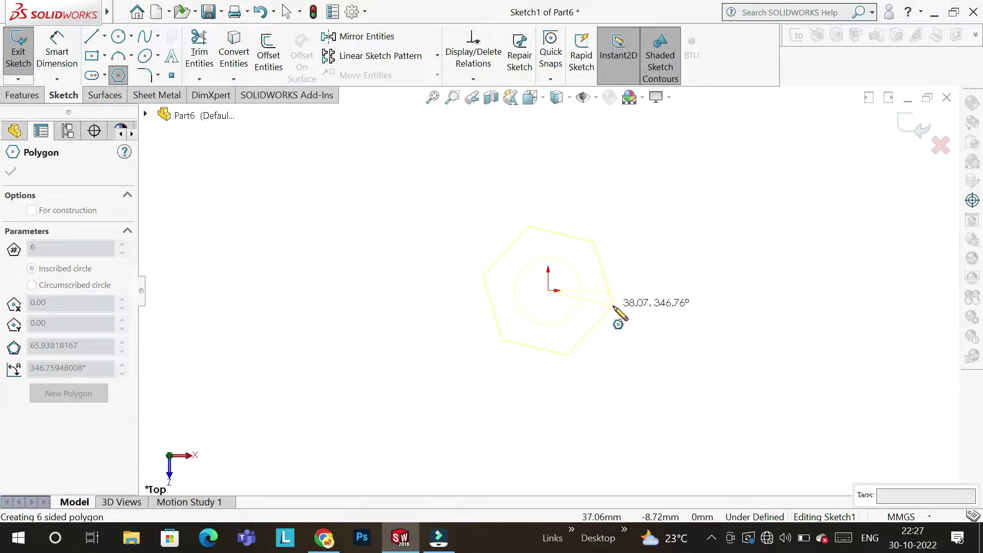
left_click(585, 342)
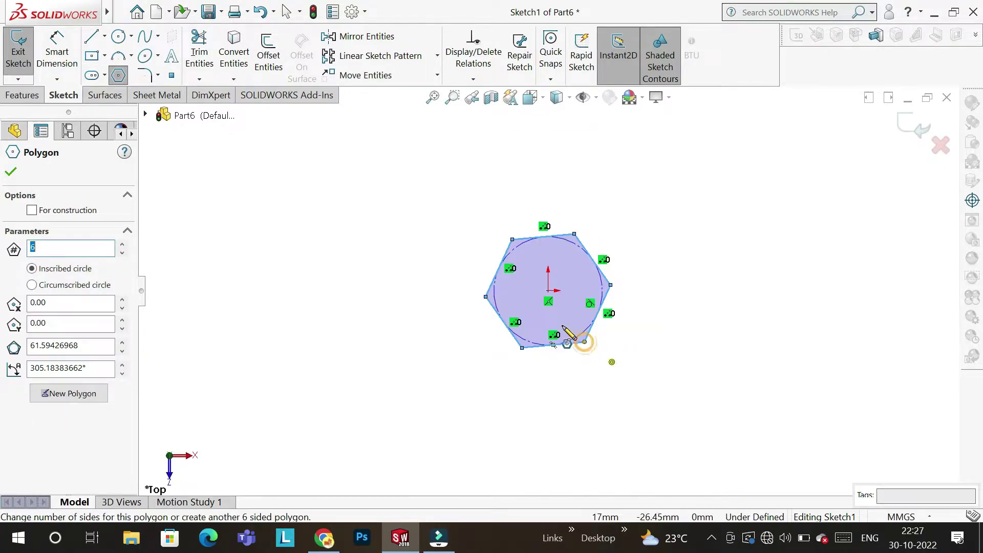
left_click(11, 174)
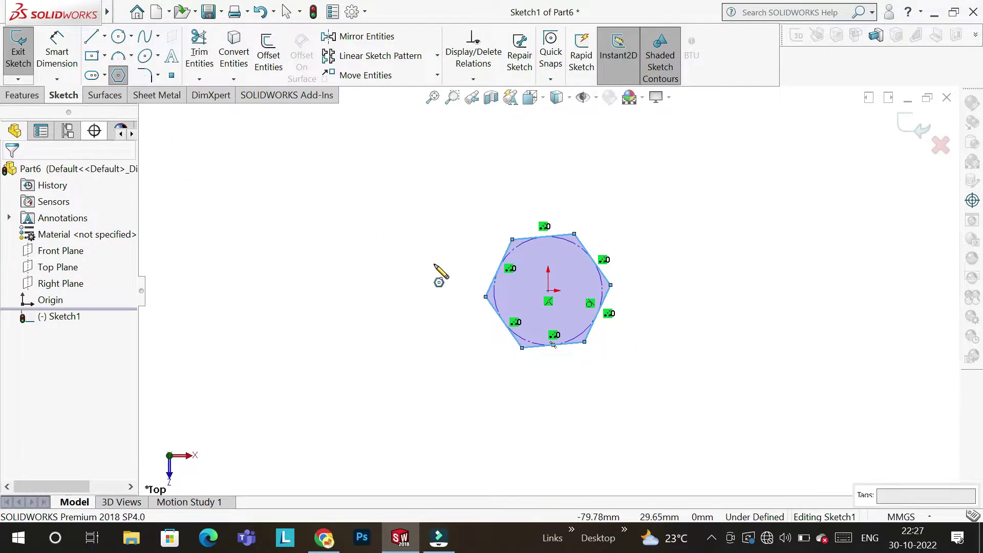
Step: Dimension the hexagon 25 mm across flats
left_click(64, 49)
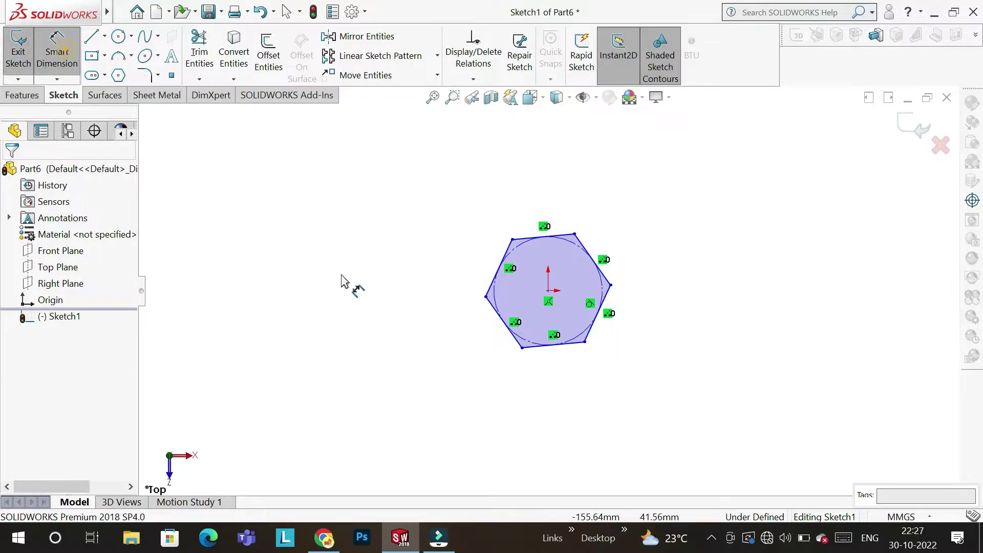
left_click(504, 326)
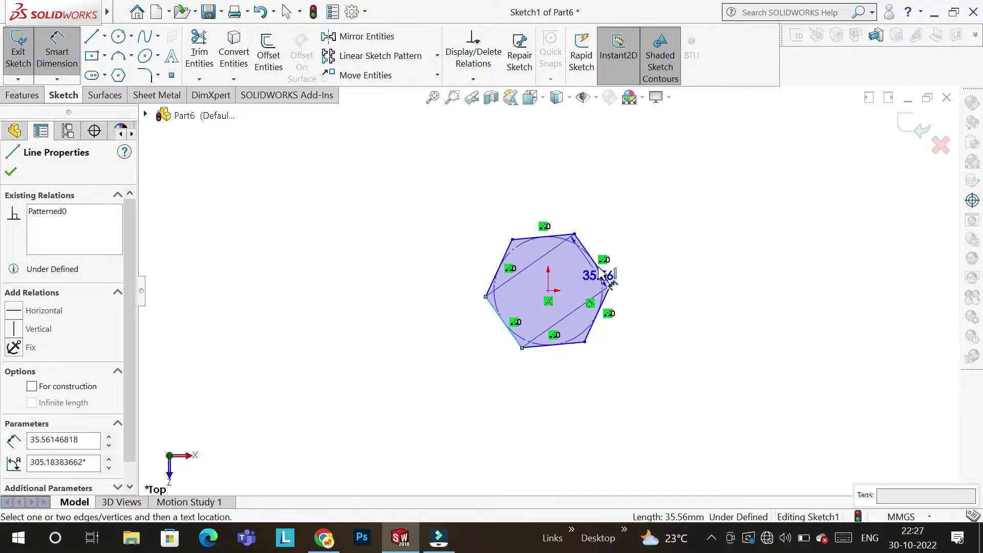
left_click(602, 271)
left_click(468, 194)
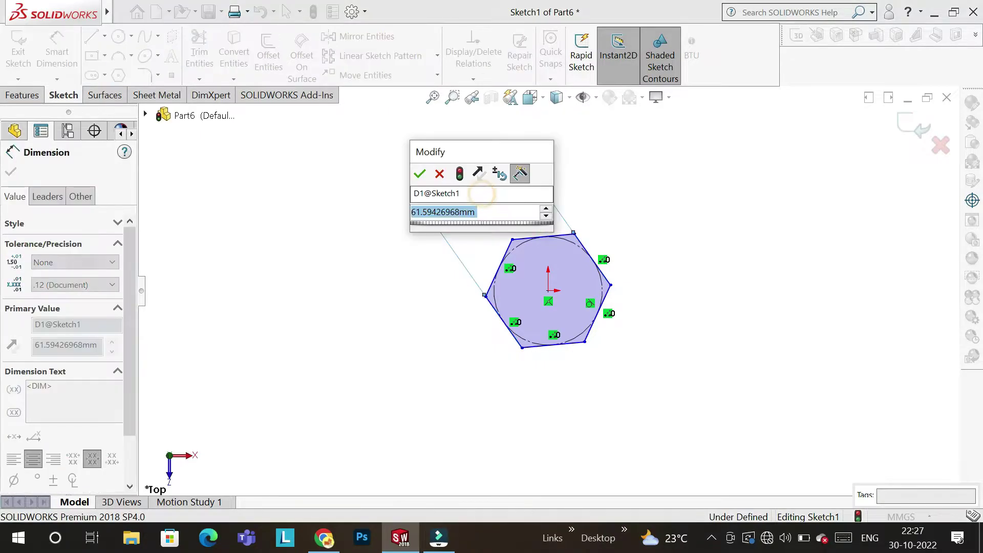
type("25")
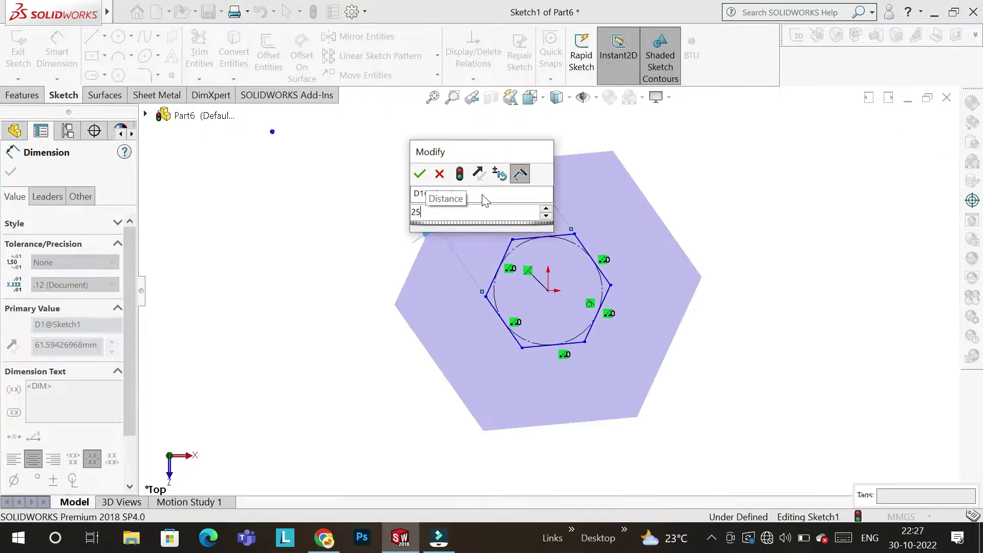
key("Return")
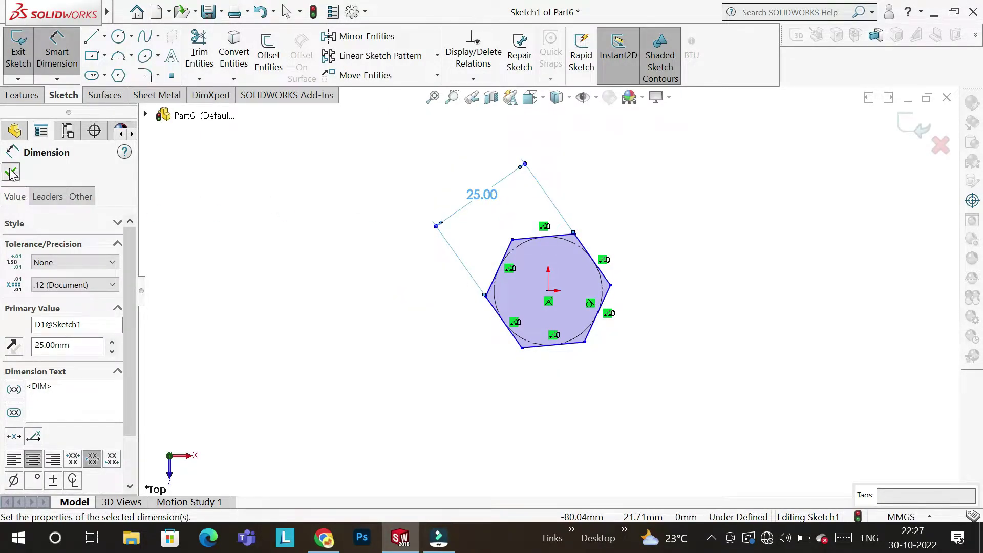
left_click(11, 174)
Step: Make the hexagon's bottom edge horizontal to fully define the sketch
left_click(553, 345)
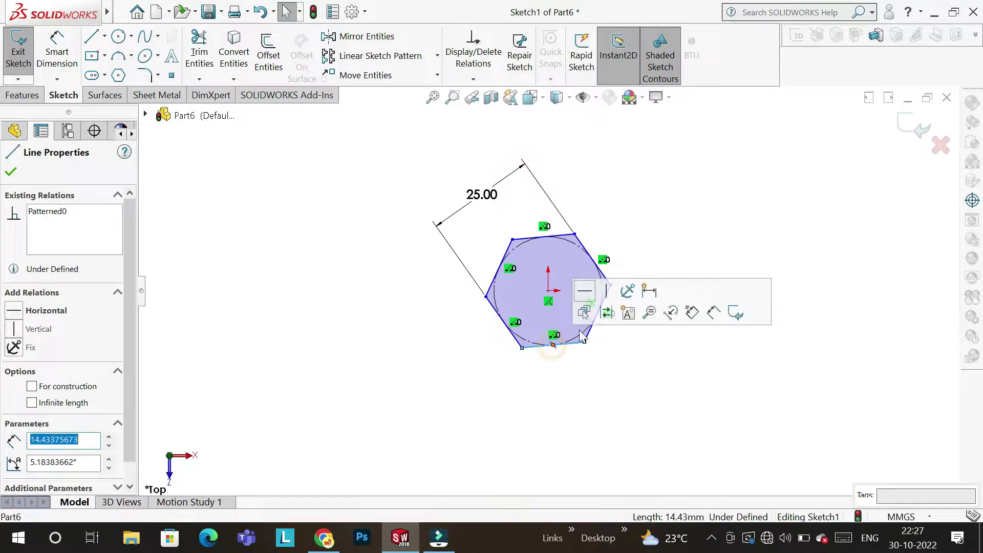
left_click(584, 291)
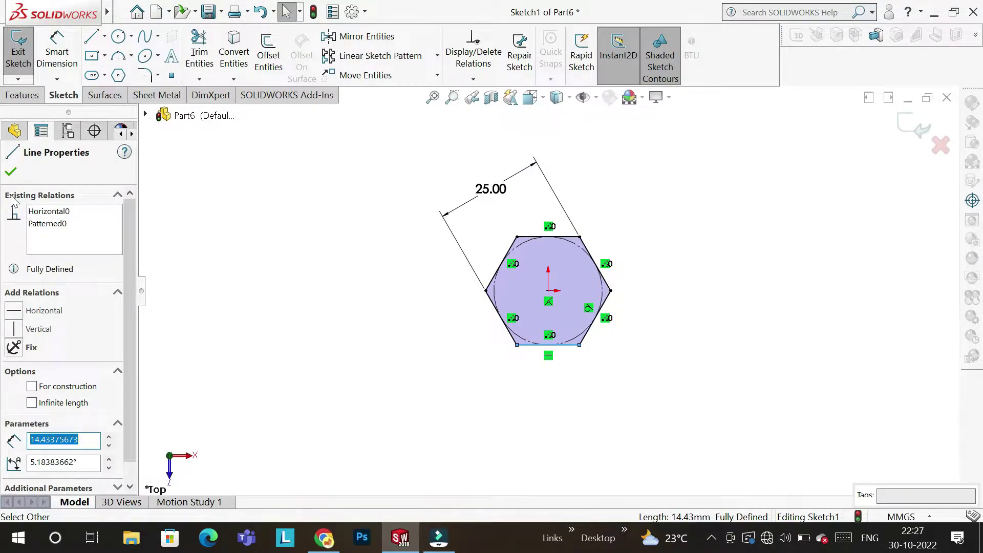
left_click(11, 173)
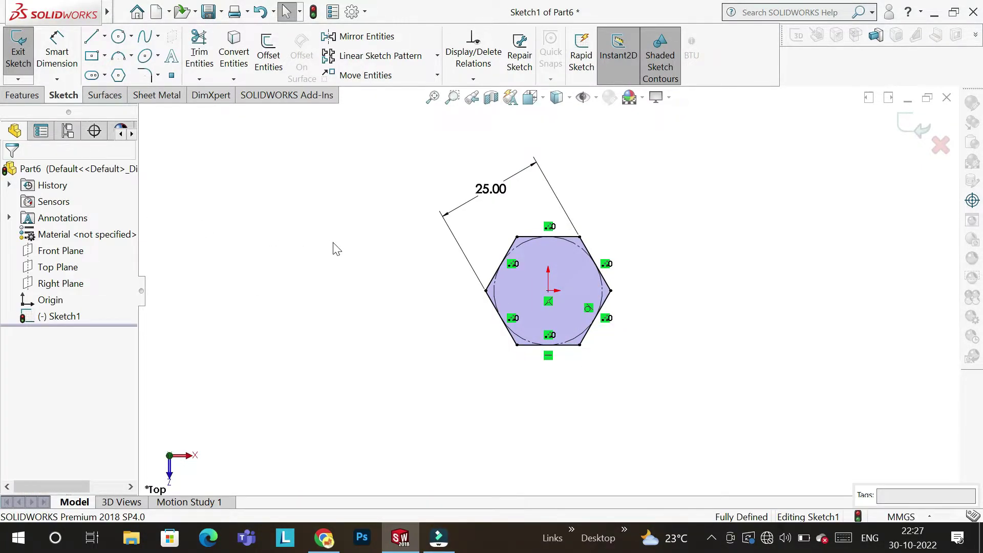
left_click(22, 96)
left_click(24, 51)
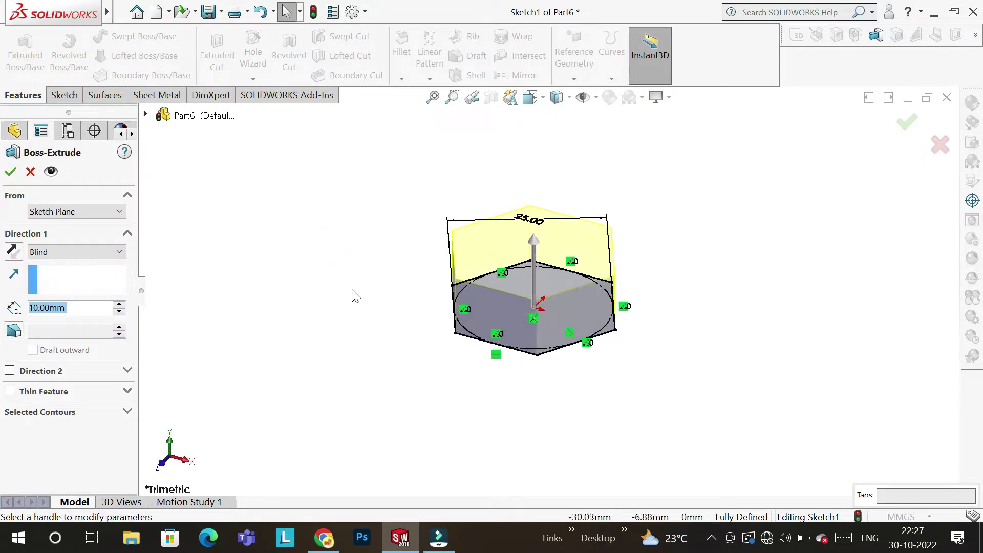
Step: Extrude the hexagon sketch 12 mm into Boss-Extrude1
middle_click_drag(421, 283, 384, 263)
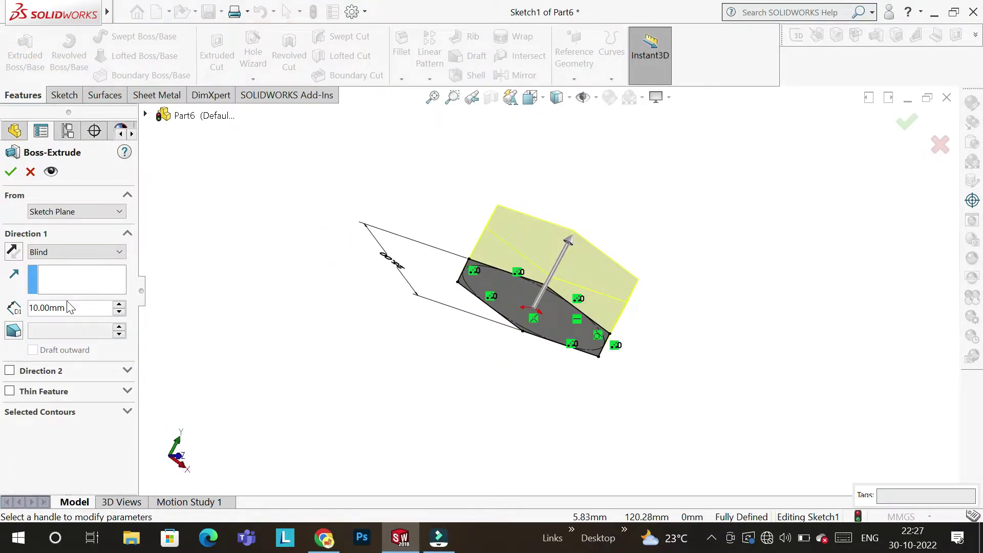
type("1")
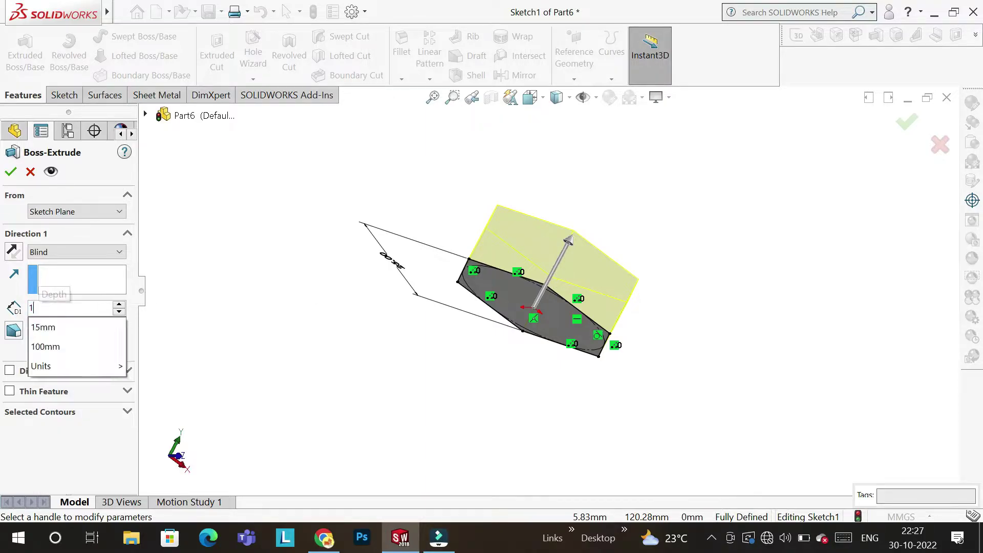
type("2")
key("Return")
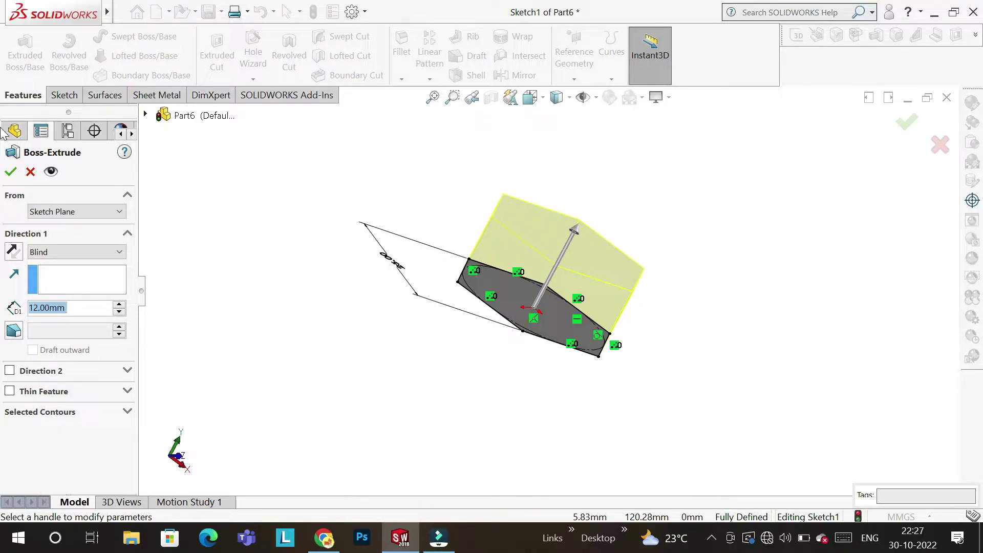
left_click(11, 174)
left_click(207, 220)
Step: Change Boss-Extrude1's end condition to Mid Plane
left_click(51, 317)
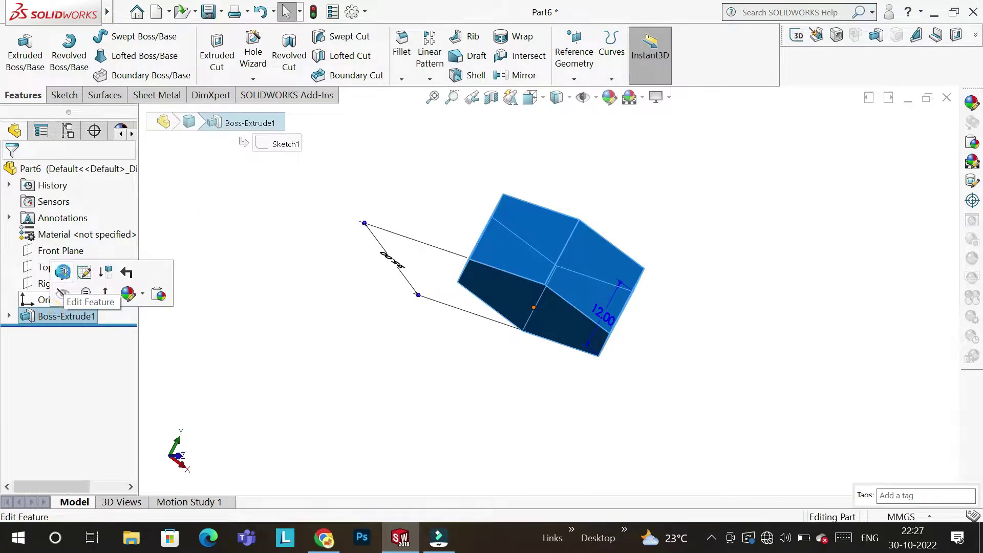
left_click(66, 269)
left_click(61, 251)
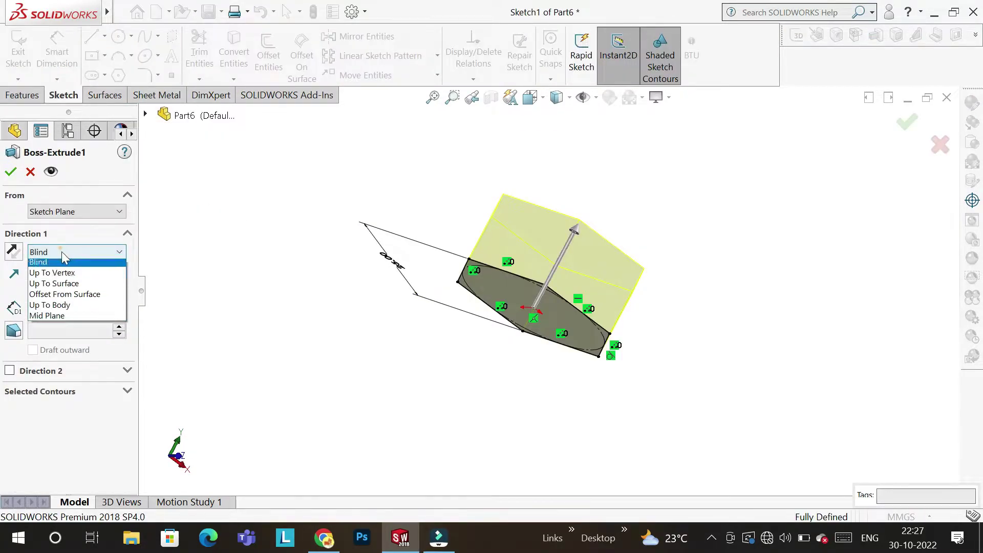
left_click(80, 319)
left_click(7, 175)
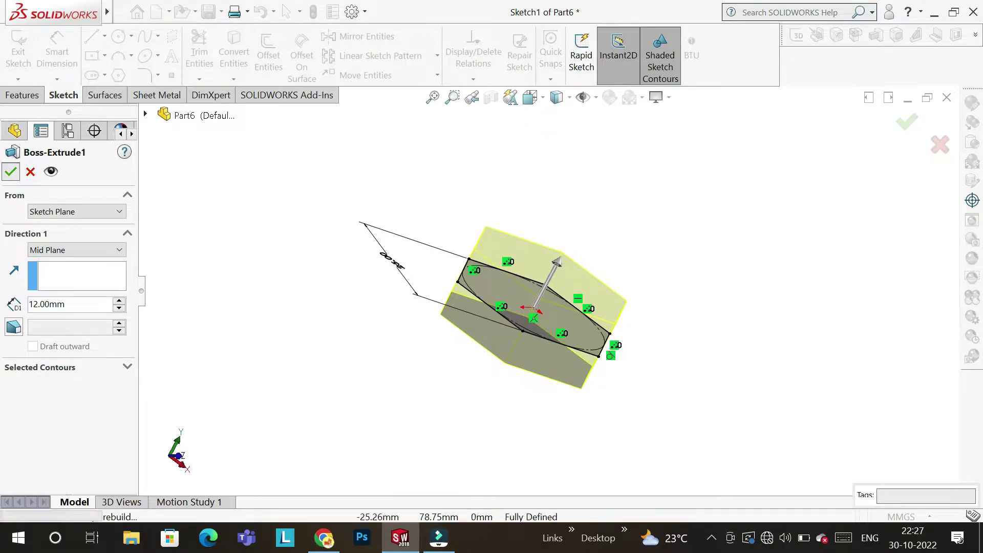
mouse_move(315, 247)
middle_mouse_down()
mouse_move(285, 391)
mouse_move(309, 261)
mouse_move(323, 252)
middle_mouse_up()
middle_click_drag(388, 317, 401, 205)
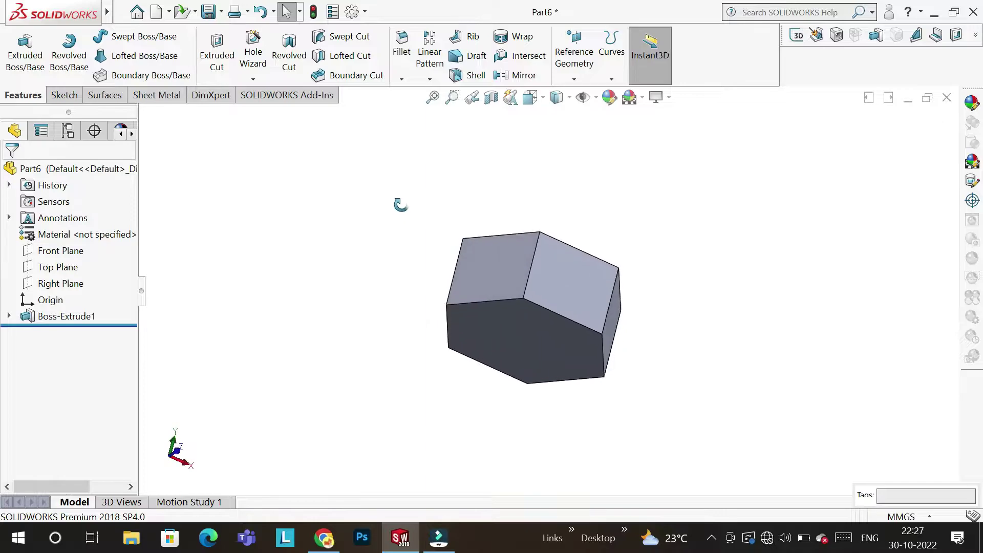
left_click(9, 317)
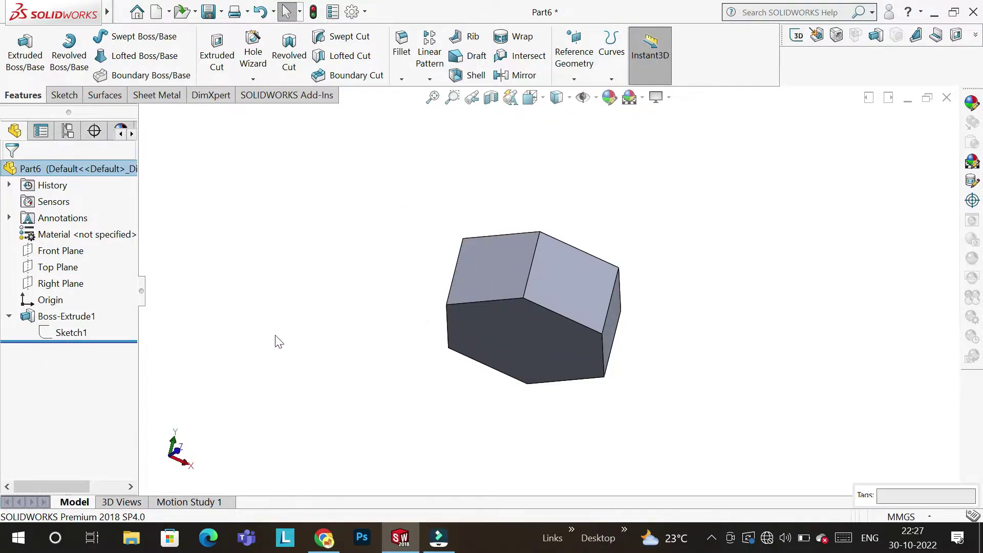
Step: Select the prism's top hexagon face and start Sketch2 on it
left_click(70, 333)
middle_click_drag(336, 318, 338, 256)
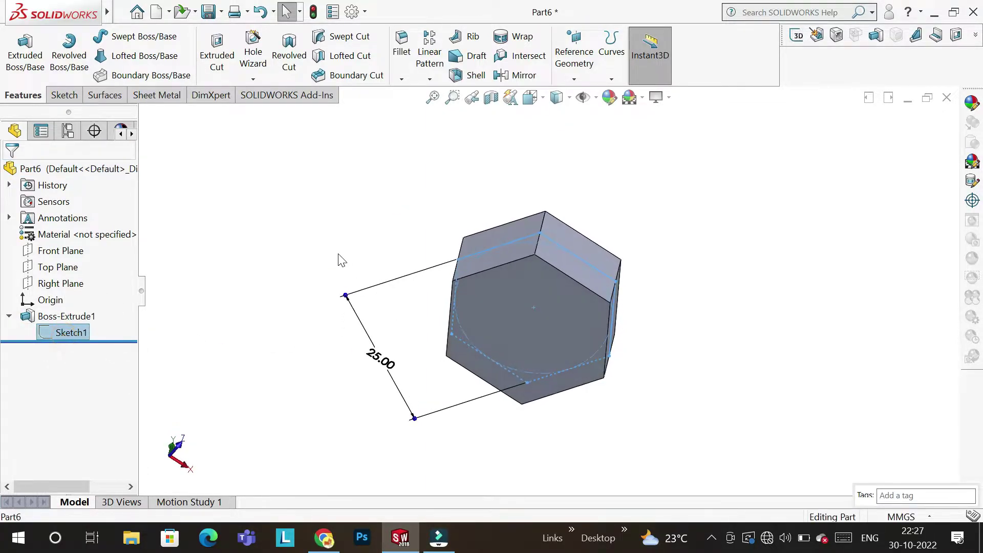
left_click(324, 248)
left_click(558, 340)
mouse_move(563, 351)
middle_mouse_down()
mouse_move(439, 418)
mouse_move(528, 334)
mouse_move(511, 281)
mouse_move(401, 183)
middle_mouse_up()
left_click(545, 290)
middle_click_drag(385, 279, 359, 318)
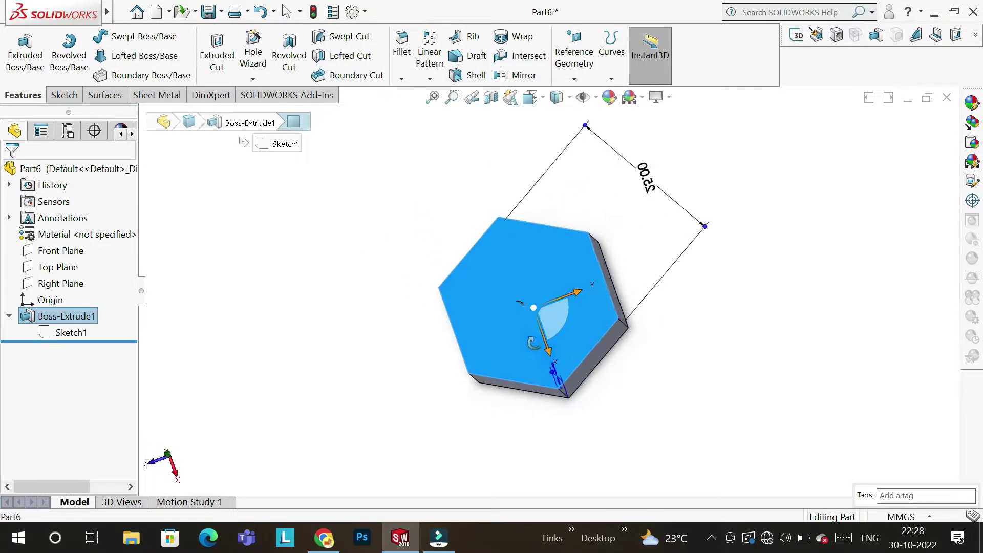
key("Escape")
left_click(490, 281)
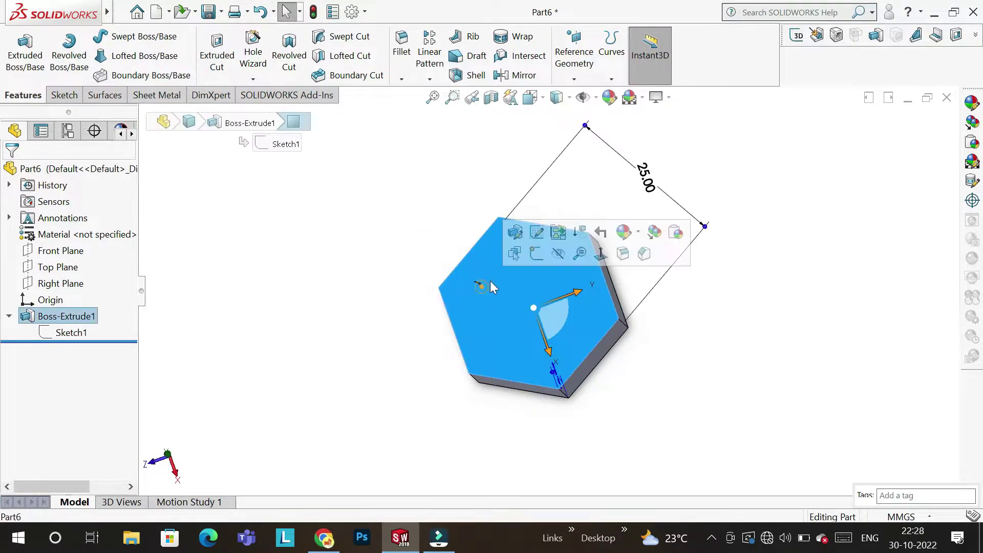
left_click(535, 253)
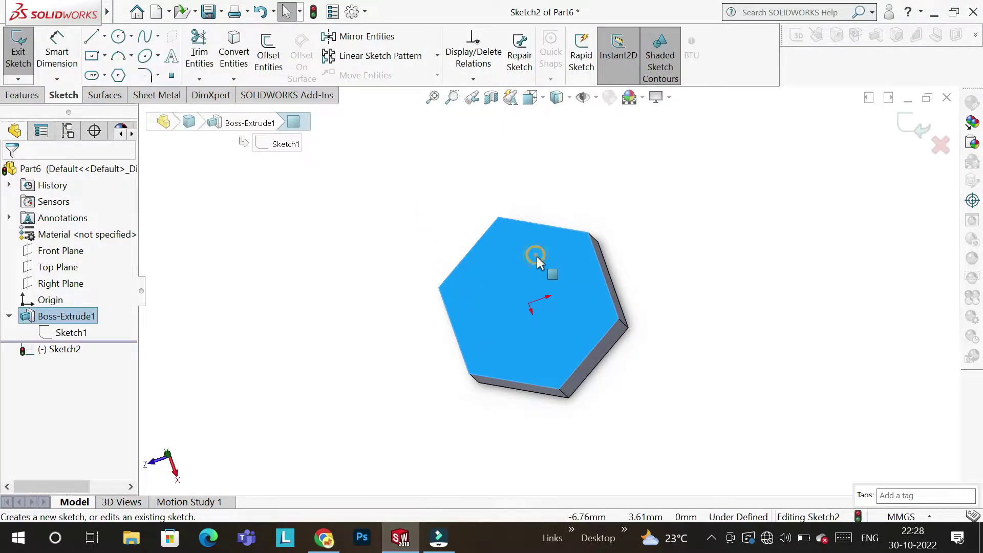
Step: Draw a 12.5 mm radius circle at the origin, tangent to a hexagon edge
left_click(63, 352)
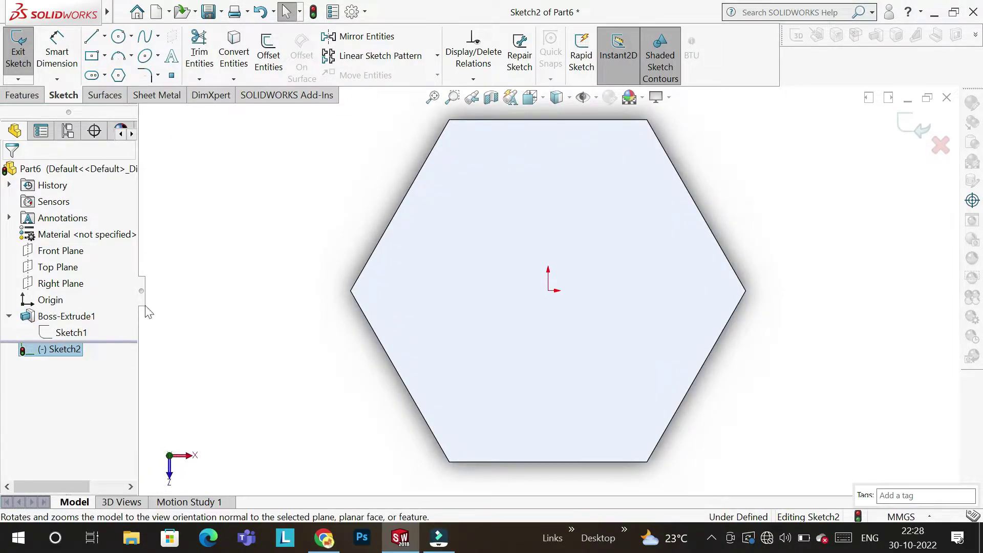
left_click(119, 37)
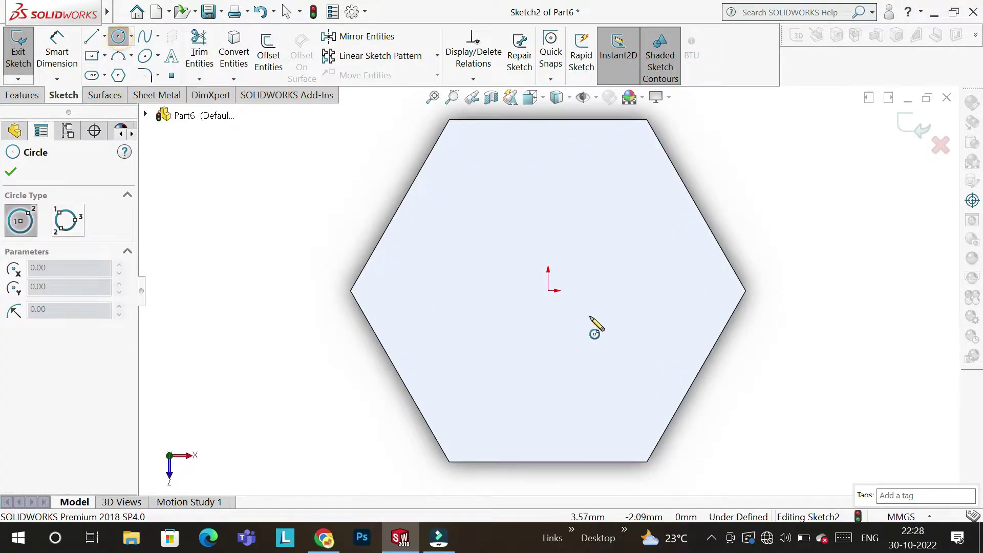
left_click(548, 291)
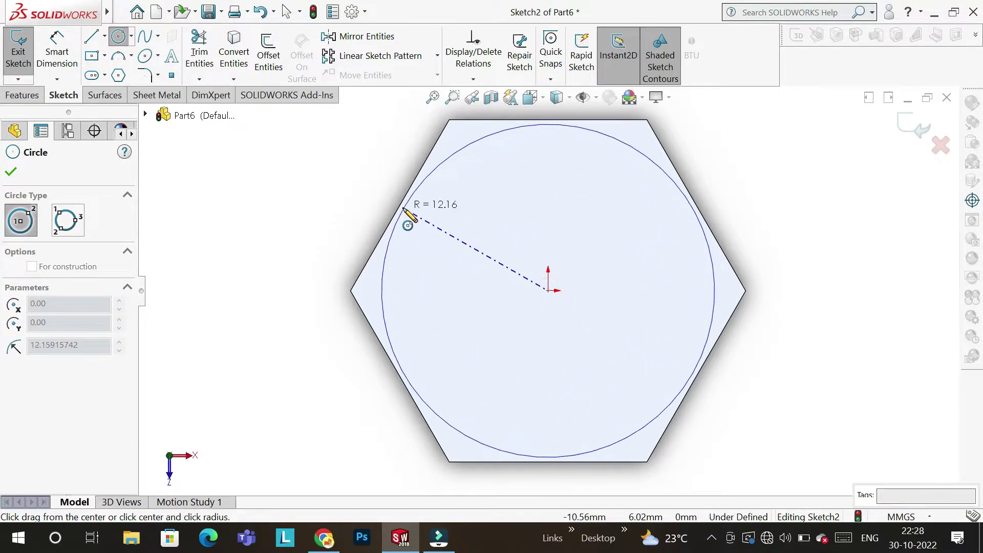
left_click(401, 205)
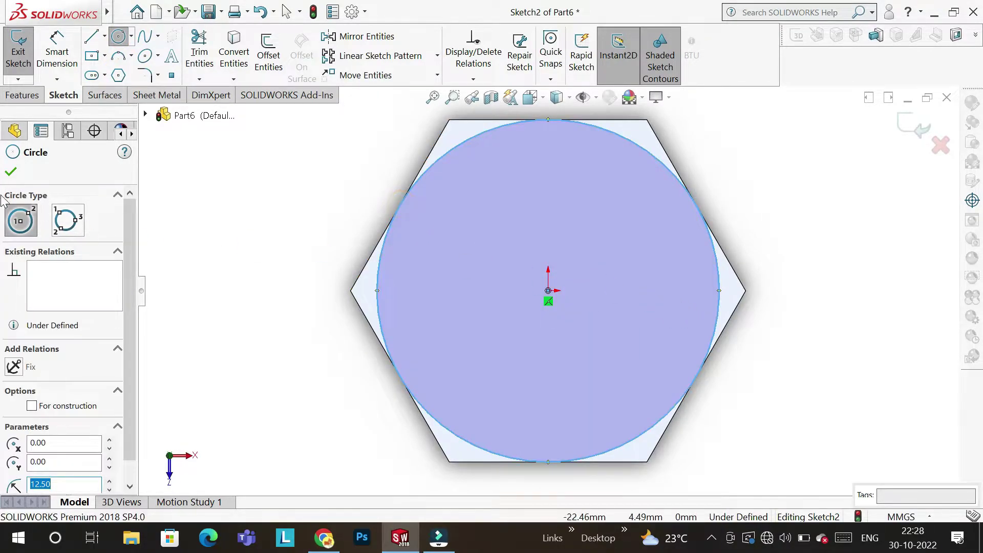
left_click(12, 171)
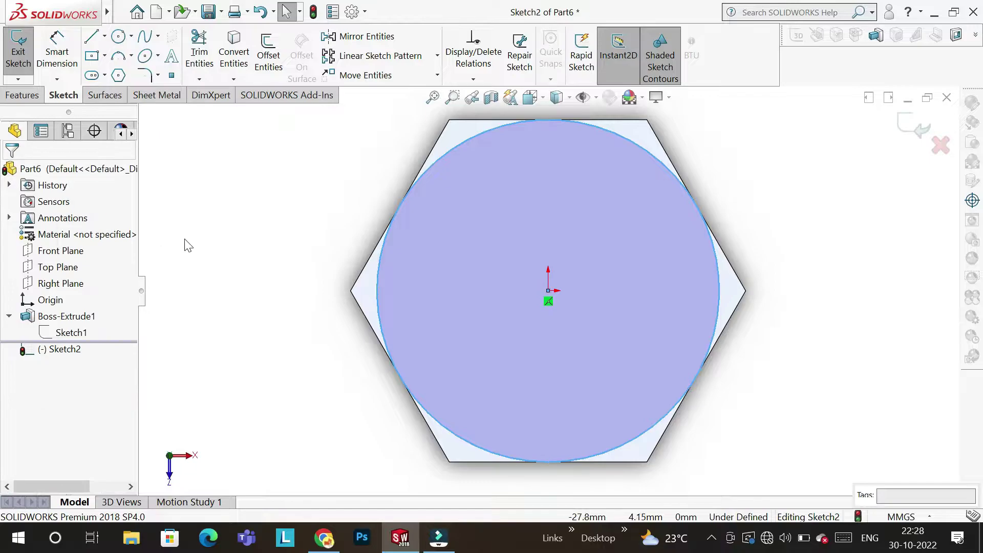
left_click(371, 254, "ctrl")
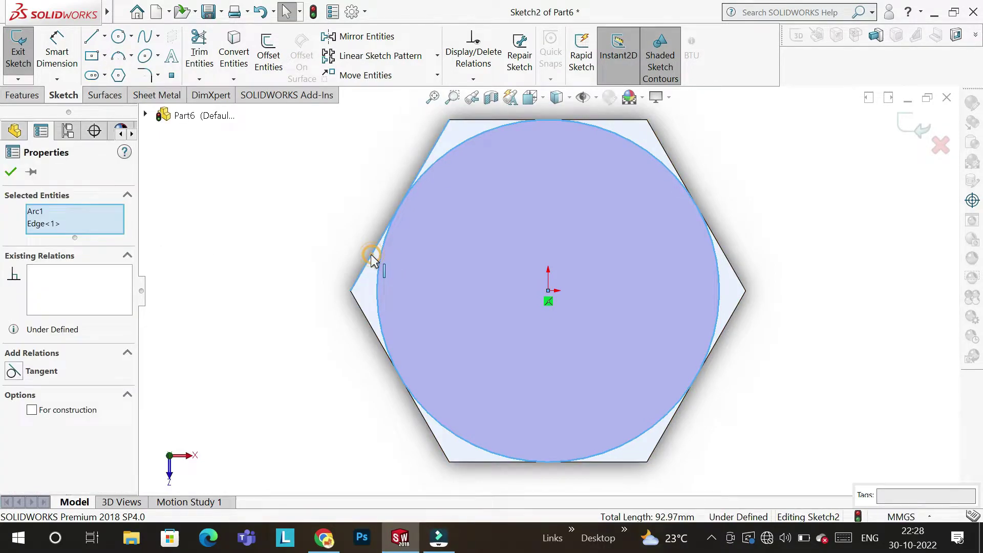
left_click(14, 371)
left_click(10, 172)
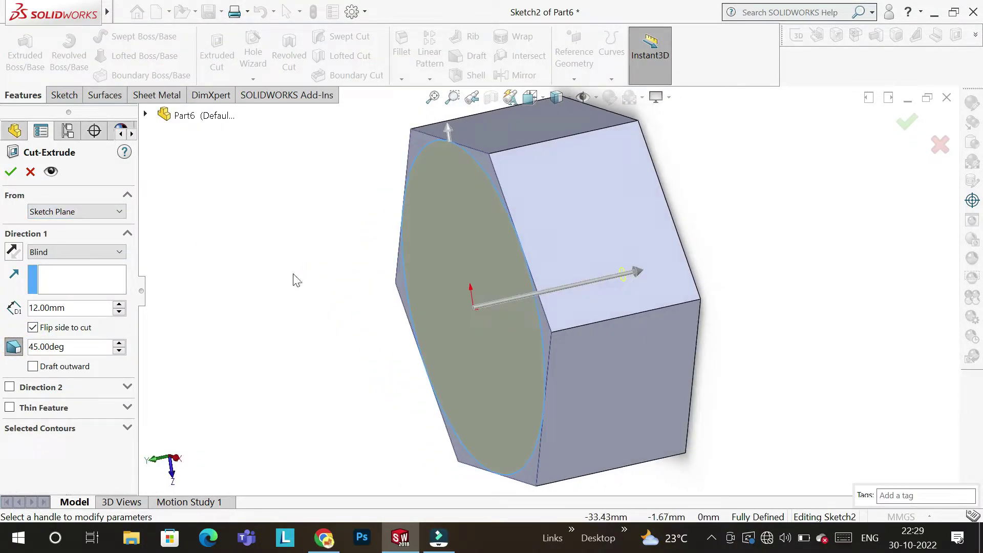
Step: Cut 12 mm outside the circle with a 45° draft to chamfer the head corners
scroll(449, 149, "up", 2)
scroll(500, 217, "down", 3)
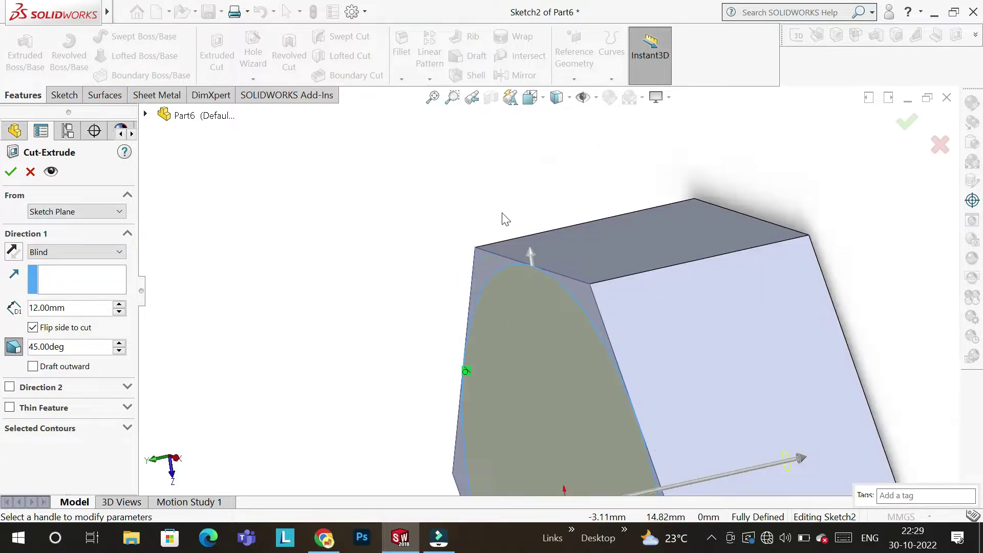
scroll(548, 285, "down", 2)
scroll(549, 287, "up", 1)
scroll(548, 286, "up", 3)
scroll(666, 379, "down", 2)
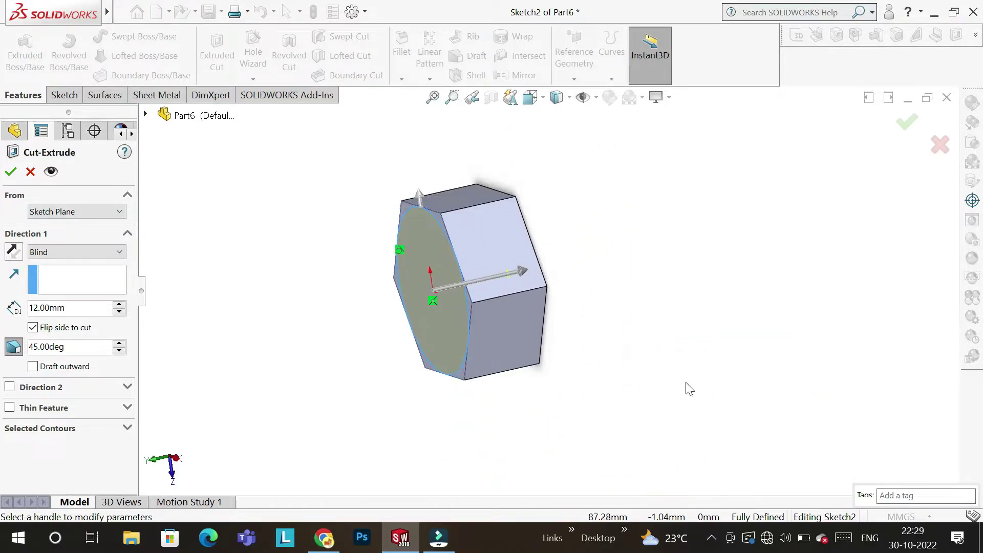
left_click(10, 171)
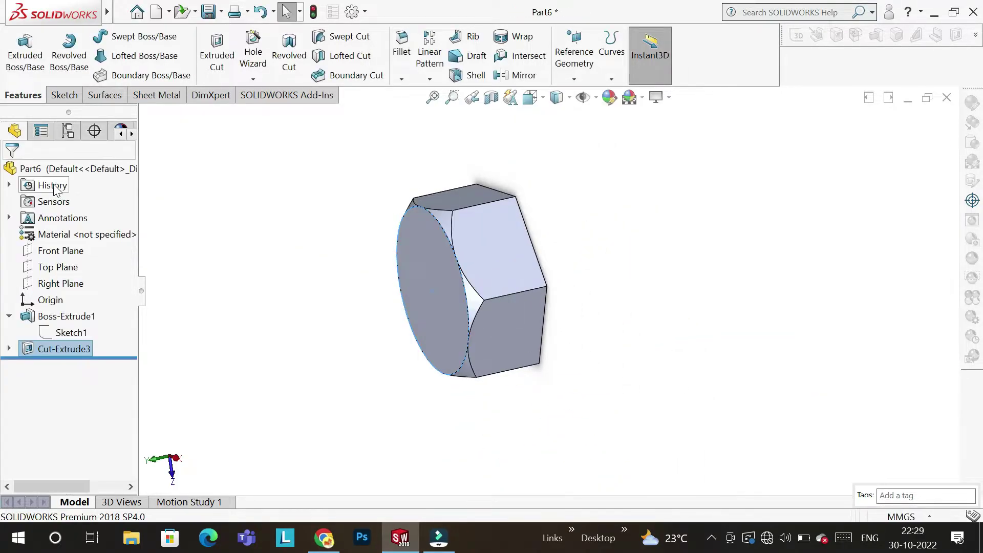
Step: Mirror Cut-Extrude3 about the Top Plane to chamfer the head's other end
middle_click_drag(271, 236, 292, 219)
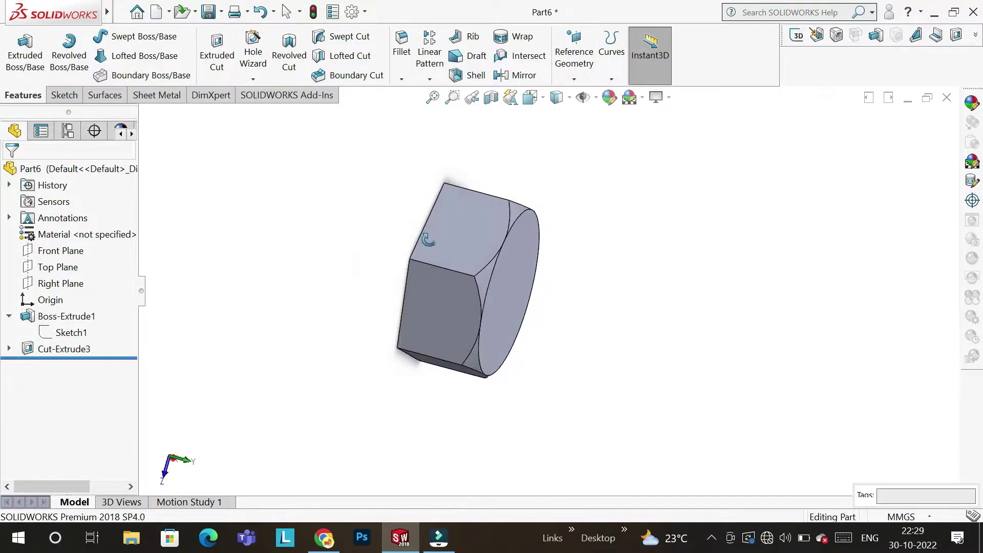
left_click(46, 352)
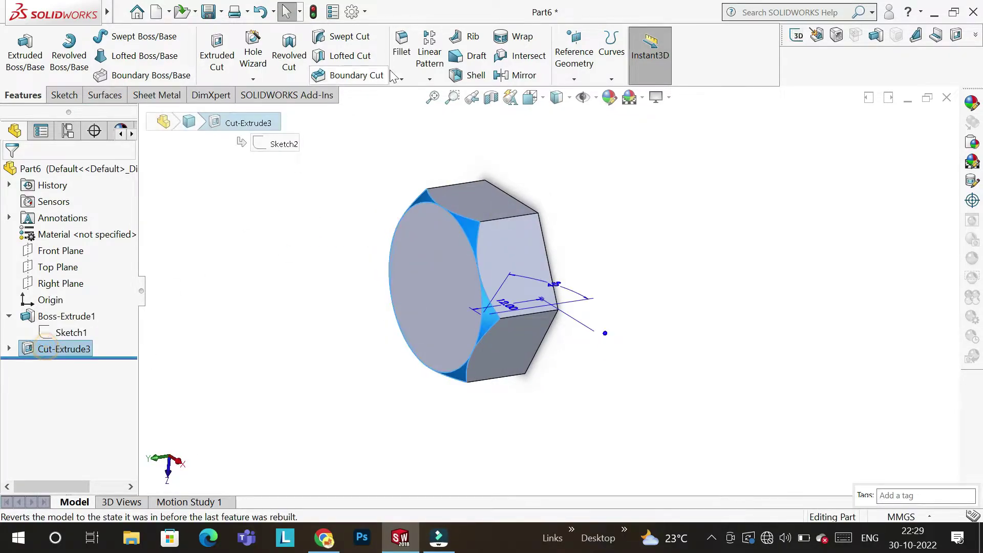
left_click(532, 77)
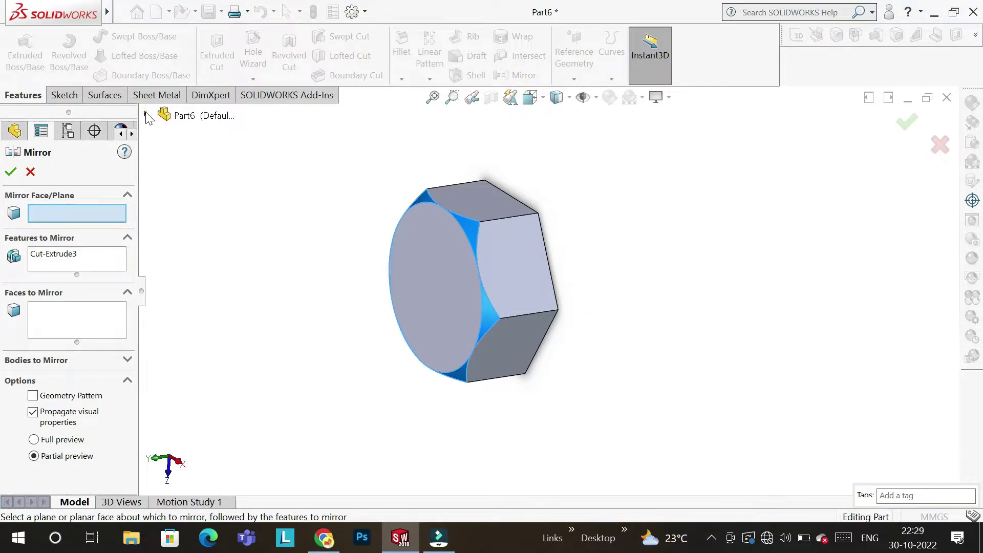
left_click(146, 114)
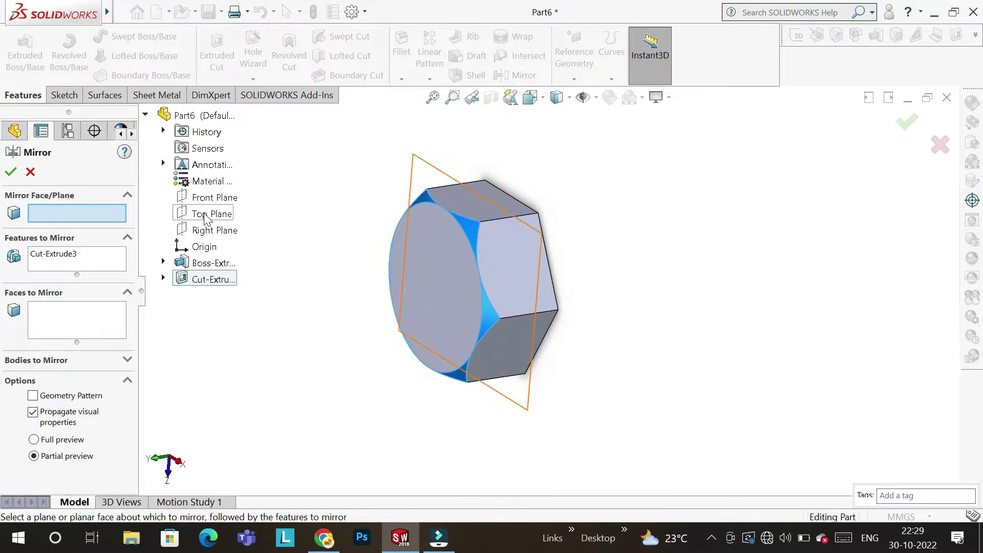
left_click(205, 214)
middle_click_drag(415, 257, 358, 281)
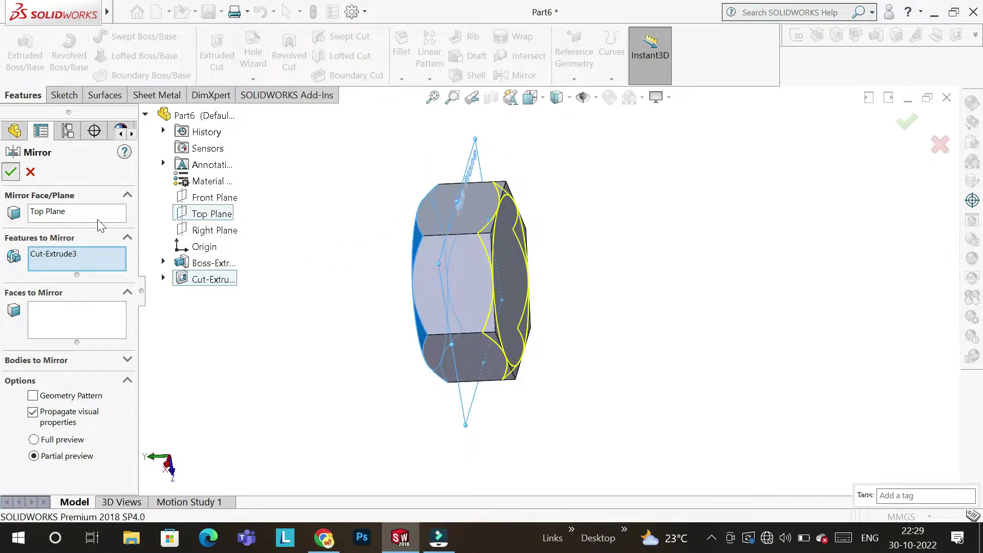
key("Return")
mouse_move(344, 259)
middle_mouse_down()
mouse_move(358, 246)
mouse_move(246, 243)
middle_mouse_up()
left_click(458, 289)
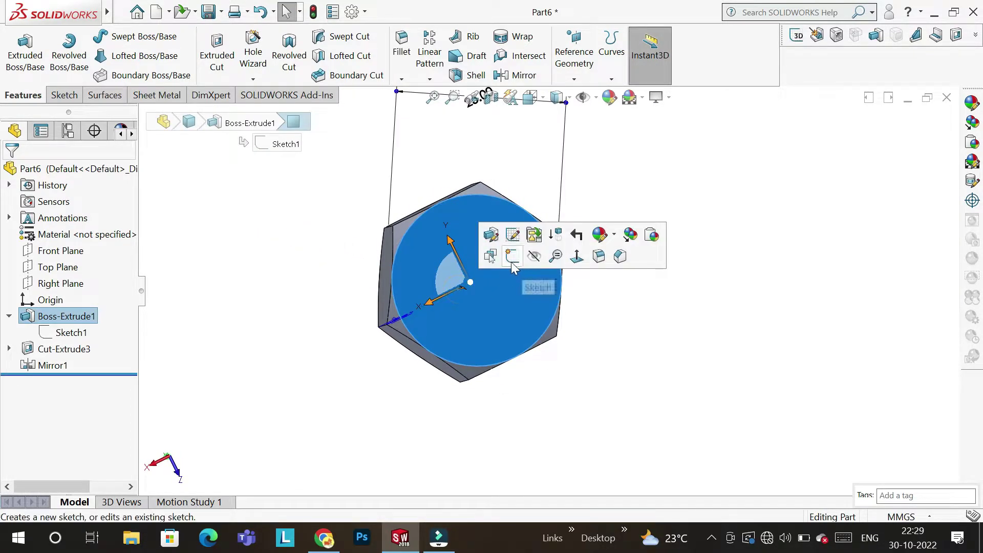
Step: Start Sketch3 on the hex head's front face and view it face-on
left_click(512, 260)
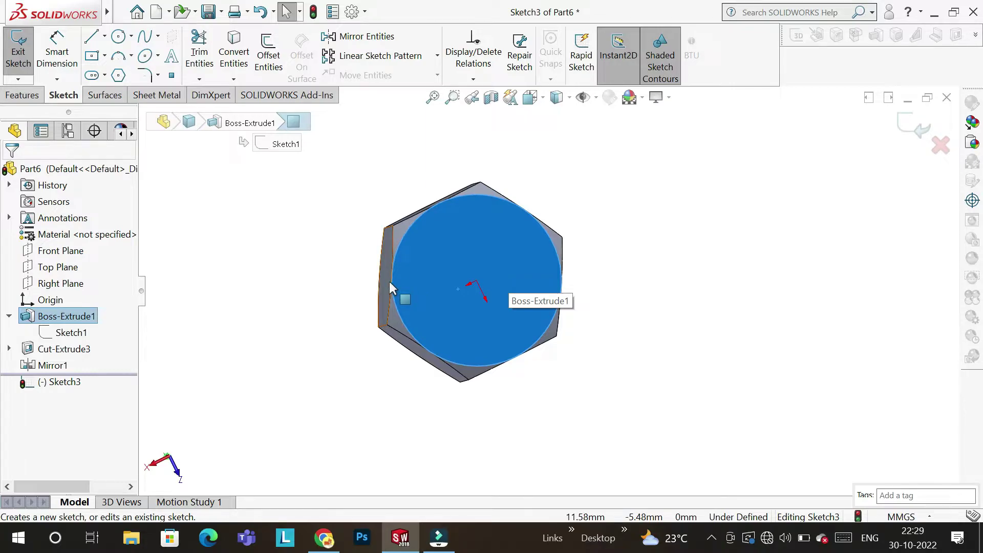
mouse_move(317, 277)
middle_mouse_down()
mouse_move(329, 259)
mouse_move(434, 247)
mouse_move(162, 308)
middle_mouse_up()
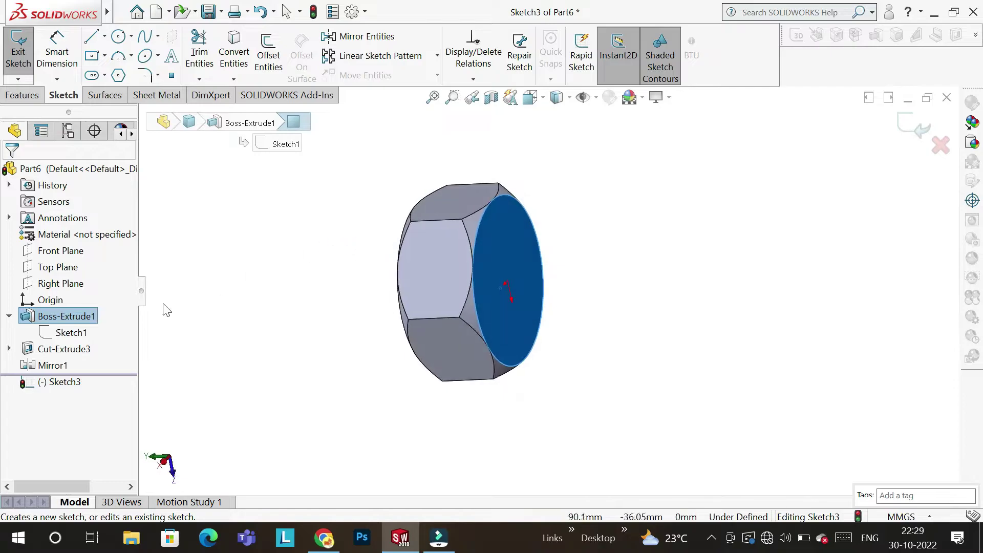
left_click(61, 381)
left_click(102, 365)
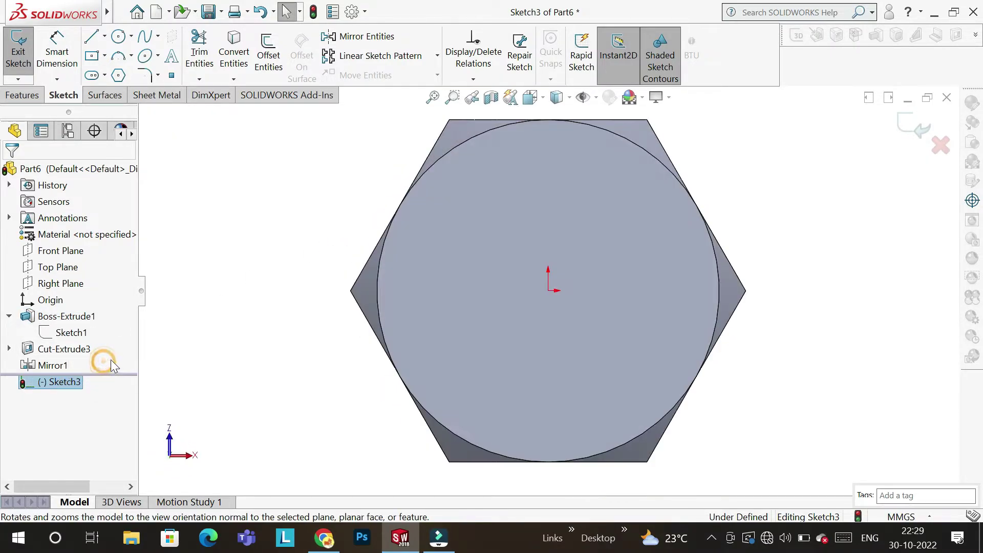
Step: Draw a circle at the head's origin and dimension it to Ø15 mm
left_click(119, 36)
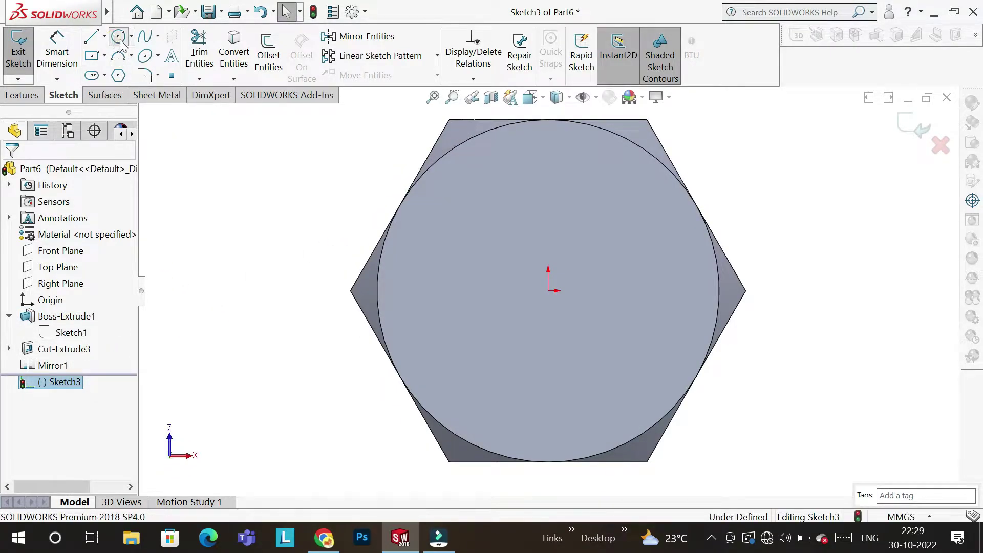
left_click(548, 291)
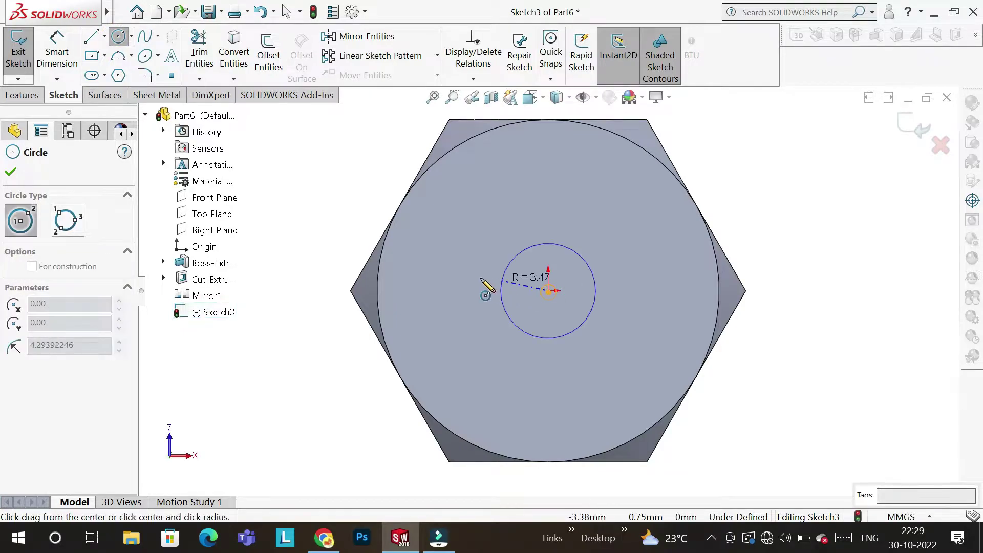
left_click(450, 275)
left_click(46, 52)
left_click(462, 240)
left_click(316, 245)
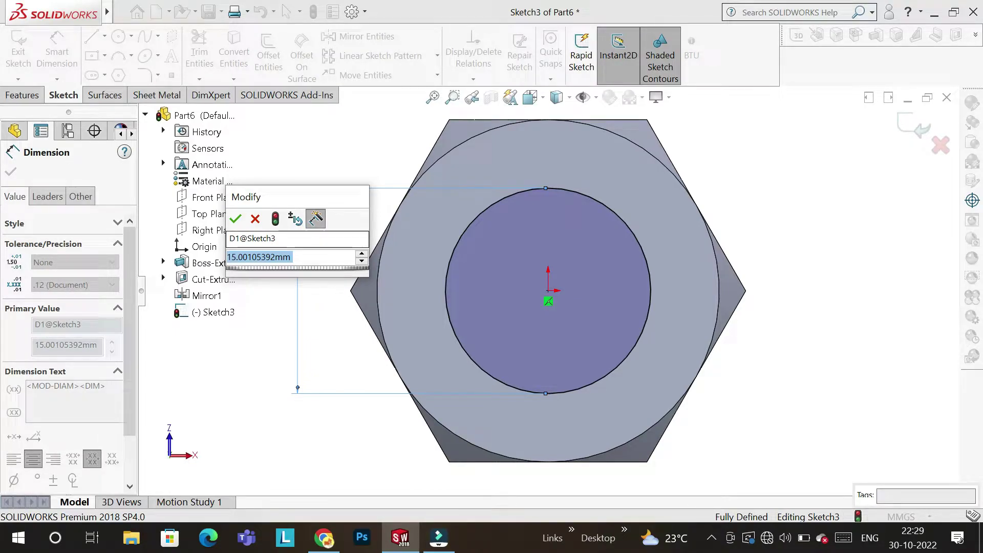
left_click(236, 219)
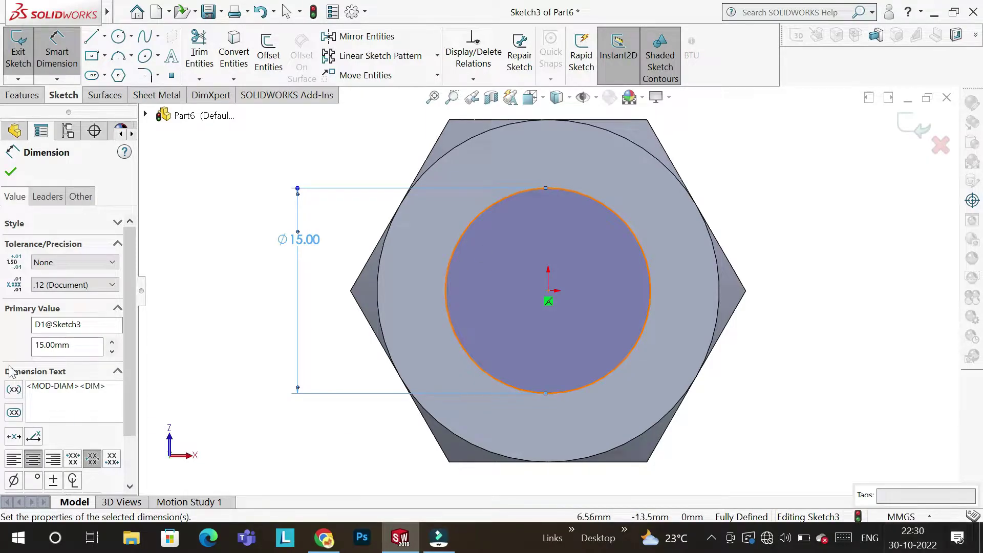
left_click(21, 96)
left_click(23, 61)
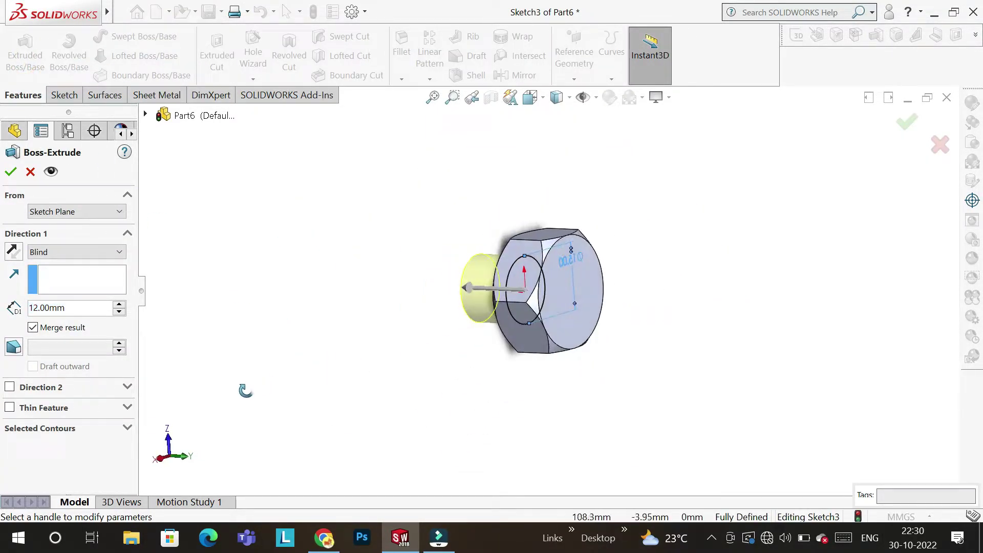
Step: Extrude the Ø15 circle 45 mm to form the Boss-Extrude2 shank
left_click(50, 303)
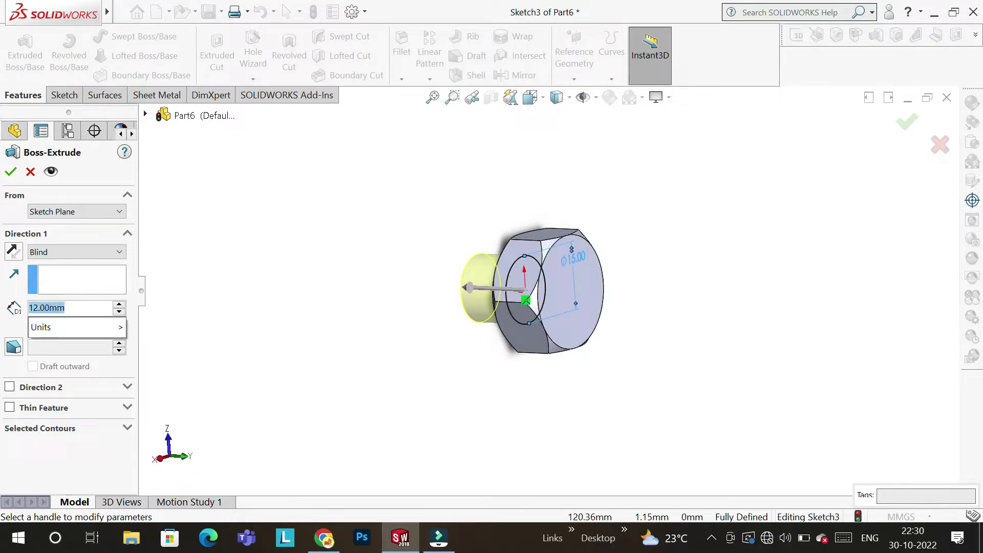
type("45")
key("Return")
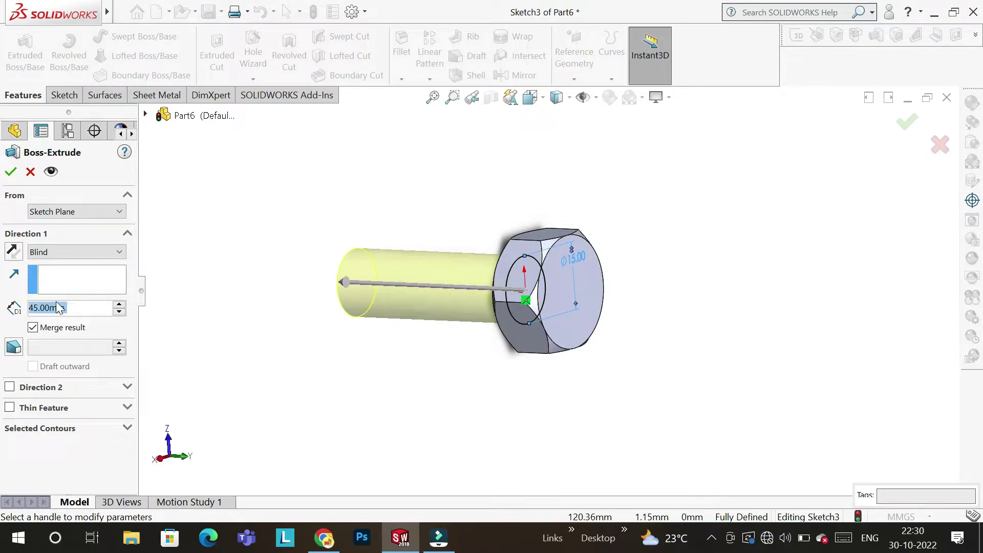
left_click(12, 169)
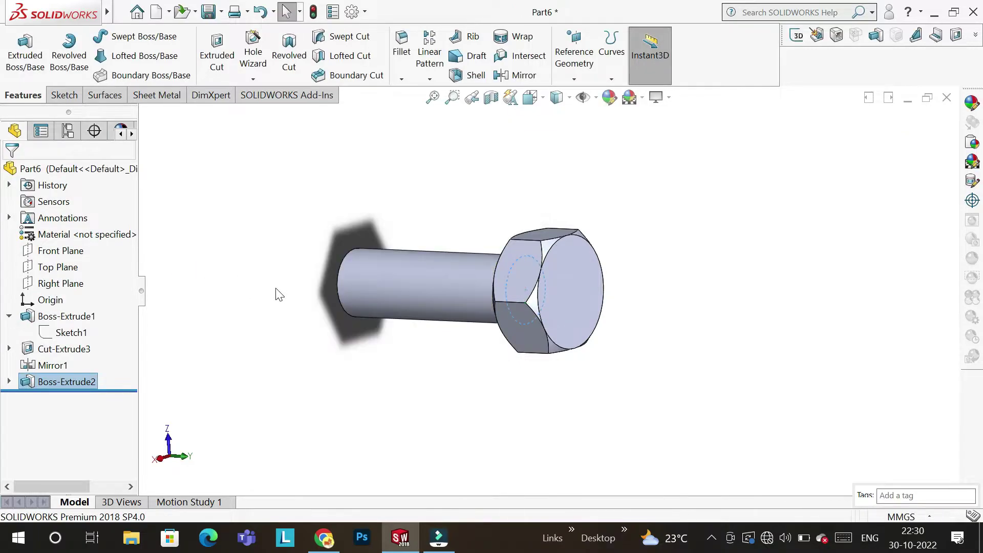
mouse_move(337, 344)
middle_mouse_down()
mouse_move(358, 316)
mouse_move(145, 299)
mouse_move(217, 222)
mouse_move(286, 267)
mouse_move(389, 407)
mouse_move(353, 341)
mouse_move(327, 377)
mouse_move(441, 397)
middle_mouse_up()
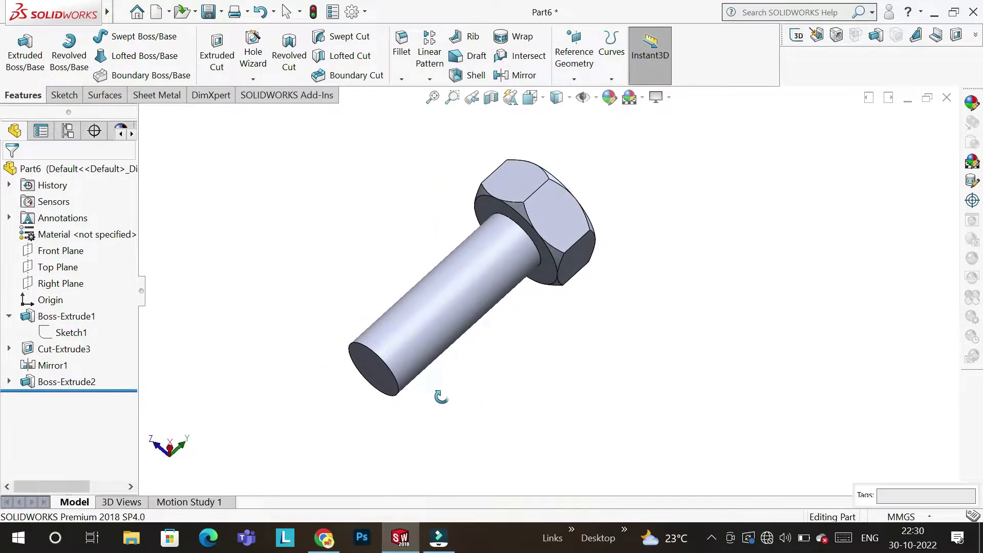
Step: Chamfer the shank's free end edge by 0.6 mm
left_click(401, 80)
left_click(413, 113)
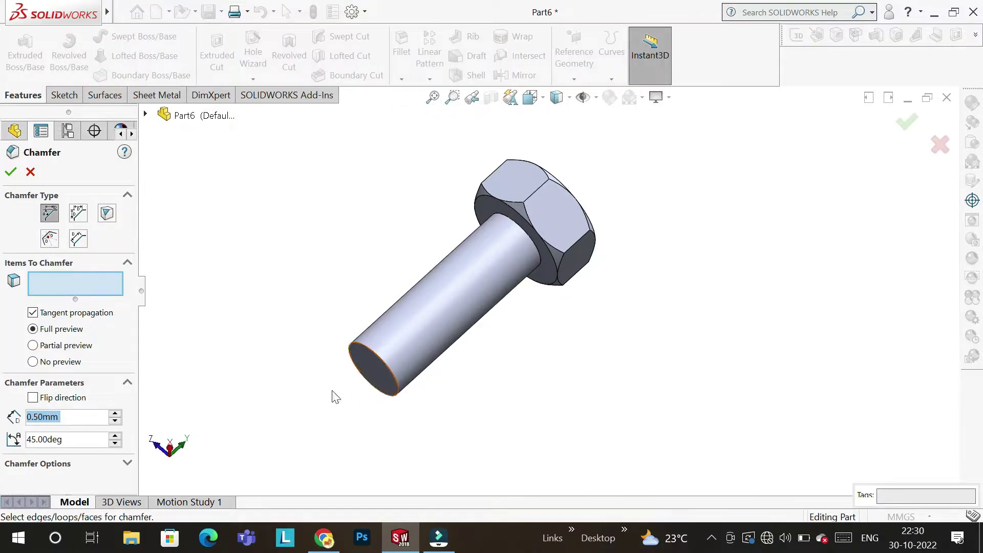
scroll(323, 386, "down", 3)
scroll(421, 315, "down", 2)
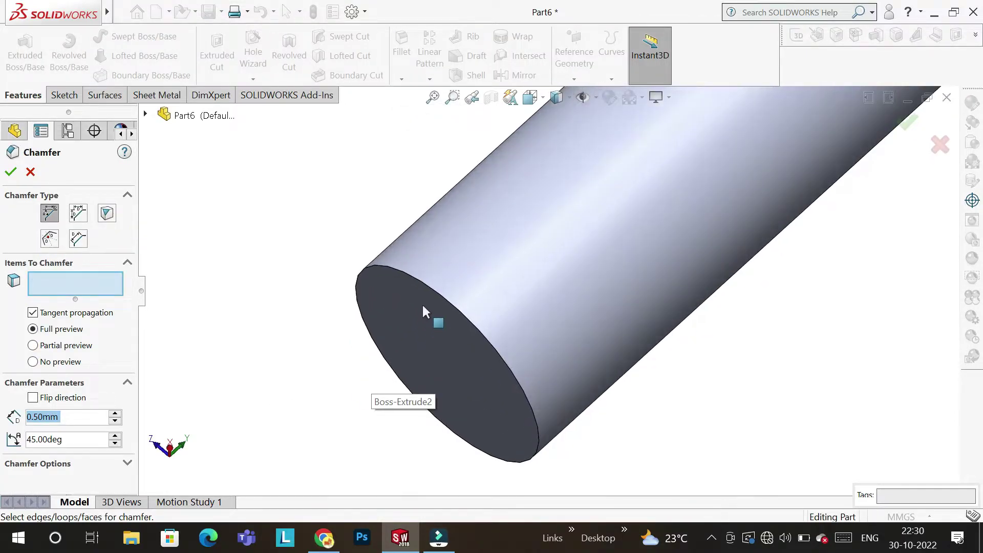
left_click(427, 283)
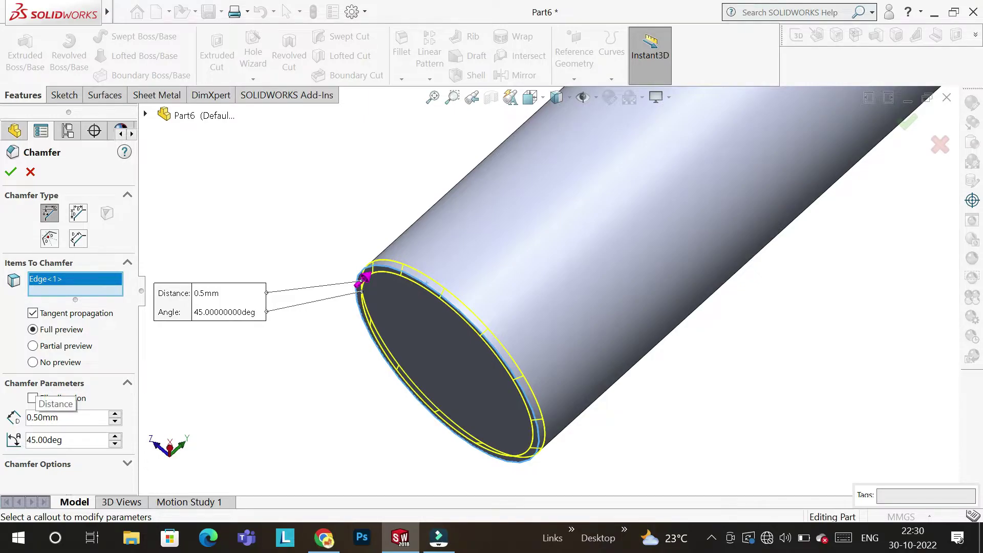
left_click(72, 420)
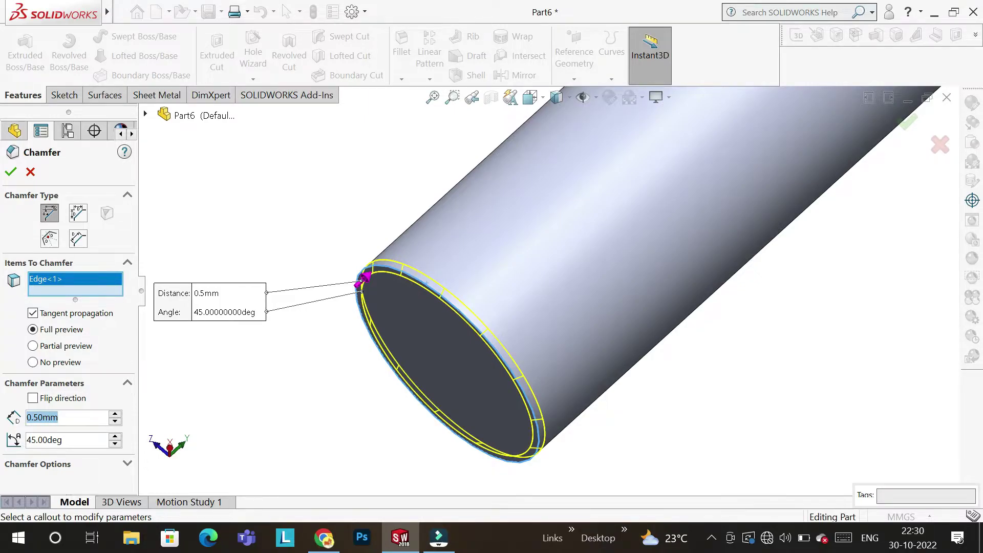
type(".6")
key("Return")
left_click(11, 171)
Step: Orbit and zoom around the bolt to inspect the finished blank
mouse_move(312, 217)
middle_mouse_down()
mouse_move(383, 253)
mouse_move(278, 362)
middle_mouse_up()
scroll(276, 362, "up", 5)
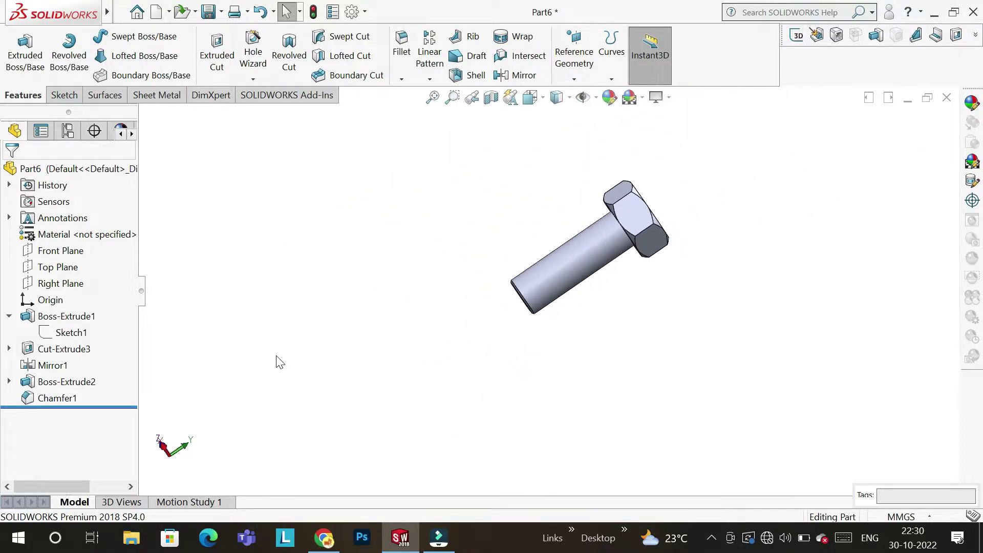
mouse_move(635, 299)
middle_mouse_down()
mouse_move(694, 263)
mouse_move(553, 226)
mouse_move(502, 173)
middle_mouse_up()
mouse_move(547, 328)
middle_mouse_down()
mouse_move(408, 382)
mouse_move(410, 395)
mouse_move(566, 395)
mouse_move(606, 306)
mouse_move(622, 307)
middle_mouse_up()
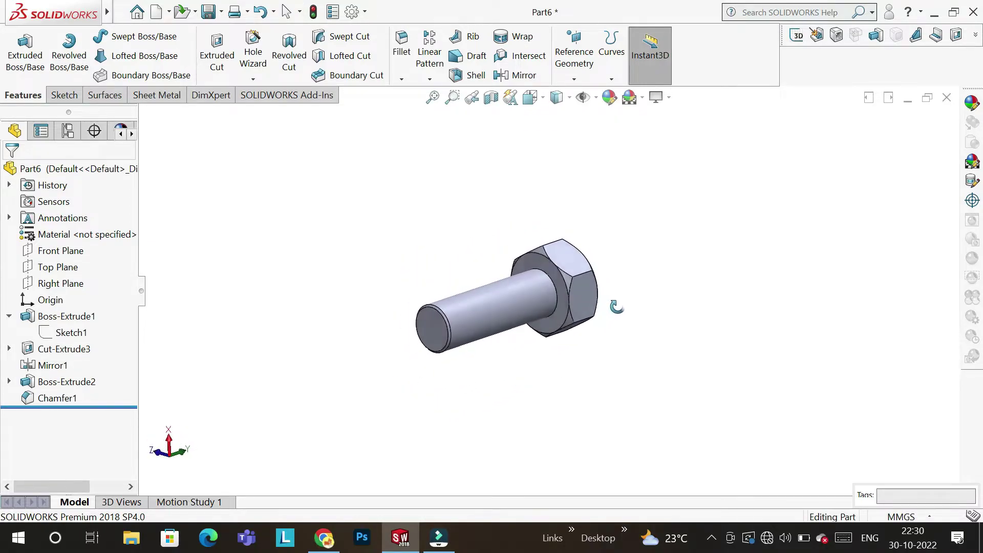
scroll(643, 279, "down", 1)
scroll(566, 398, "down", 3)
scroll(539, 336, "up", 1)
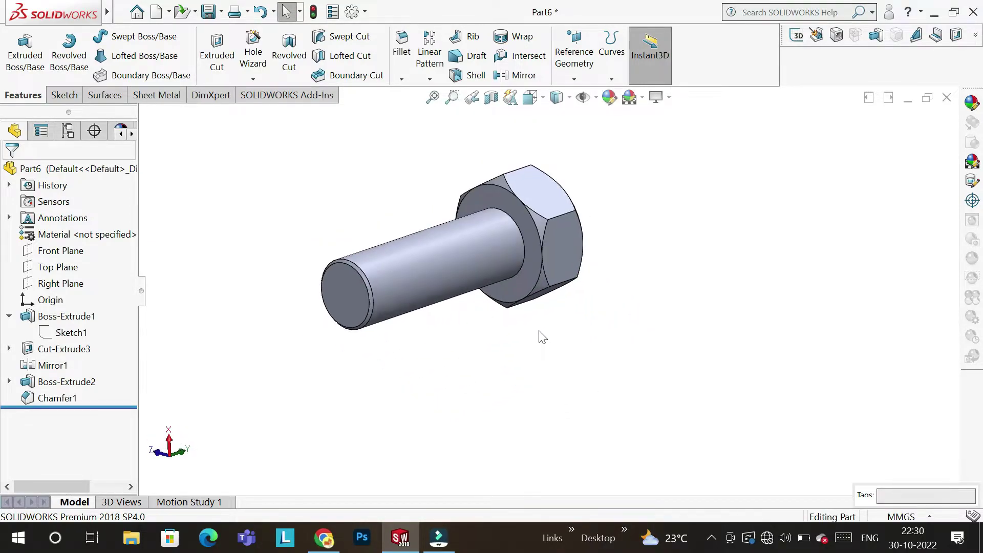
scroll(541, 338, "up", 1)
mouse_move(108, 12)
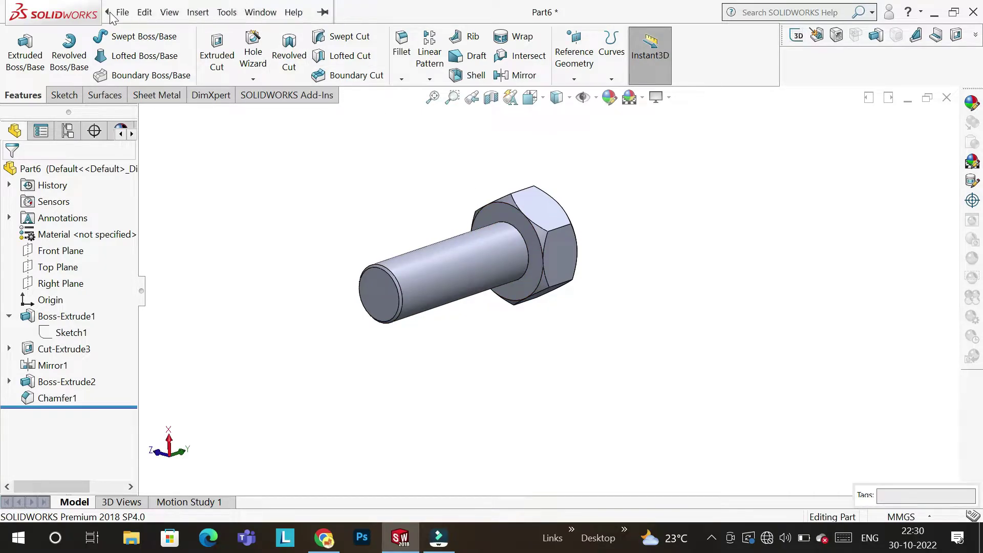
Step: Start a thread on the shank from its start edge up to the far end edge
left_click(198, 15)
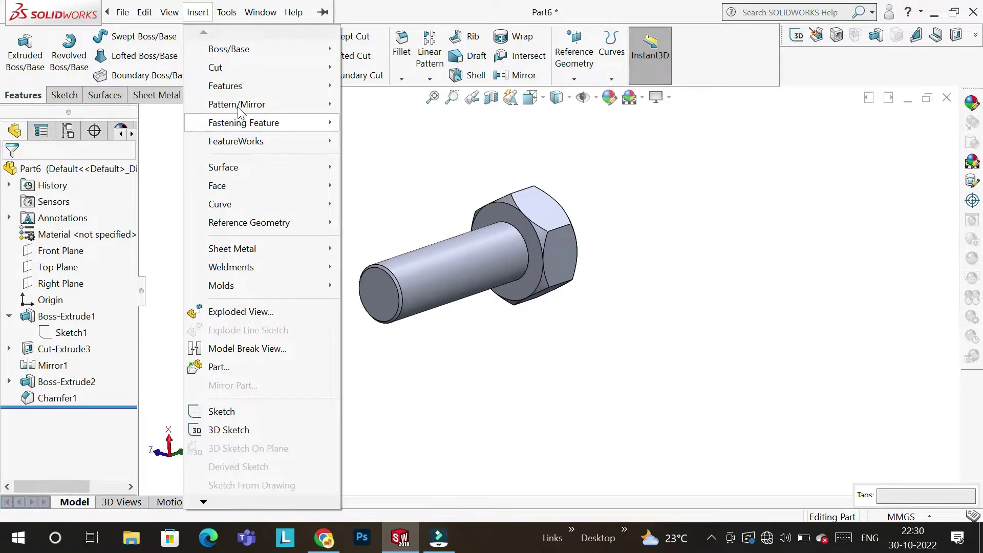
mouse_move(225, 85)
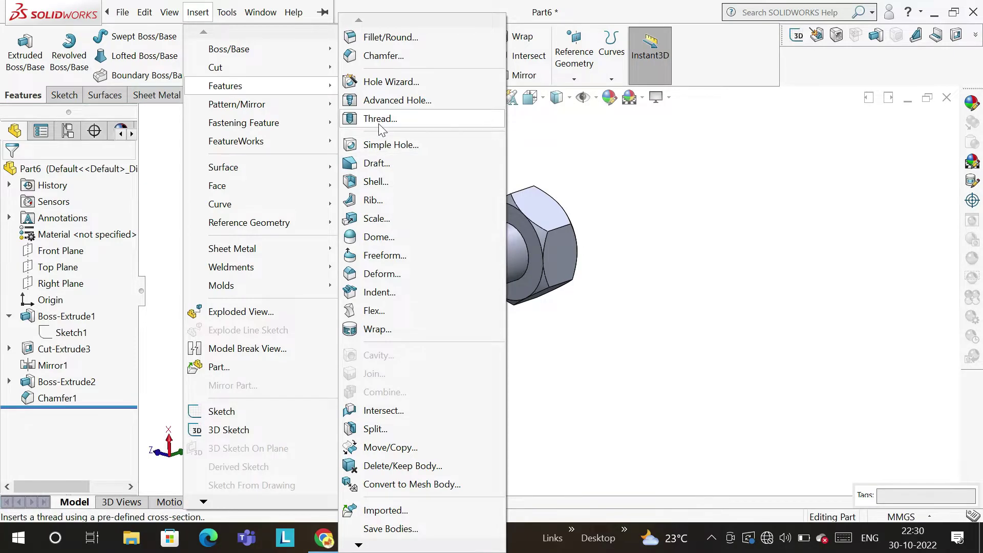
left_click(379, 120)
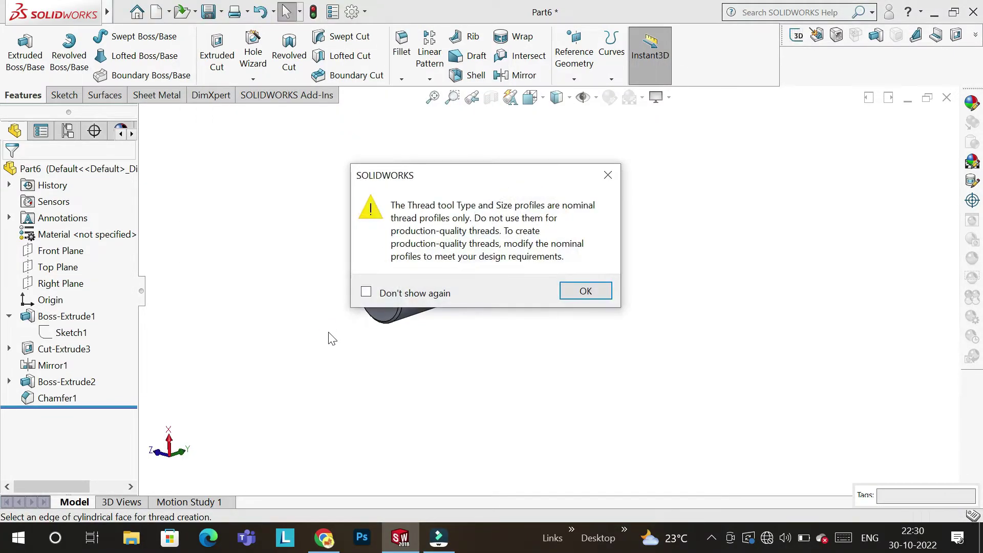
left_click(570, 294)
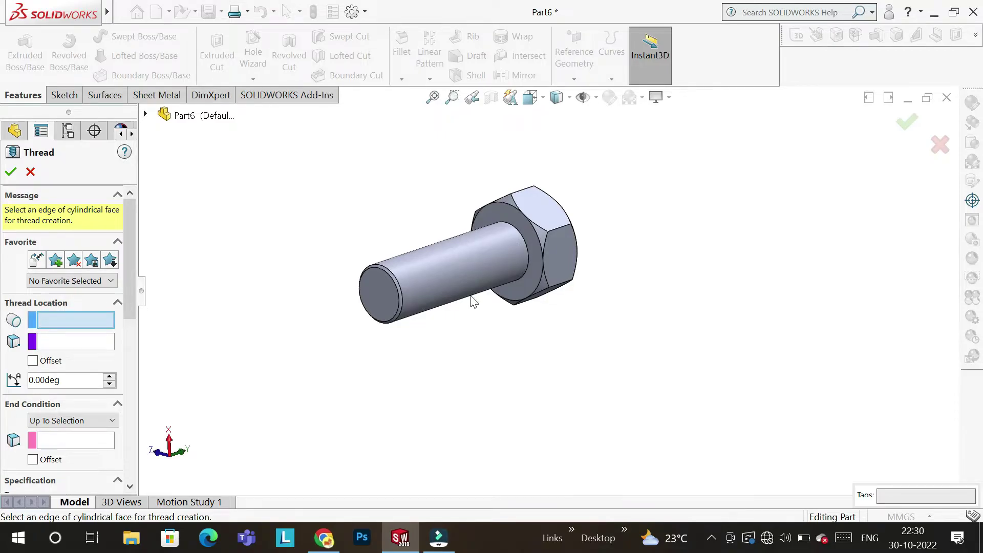
left_click(526, 242)
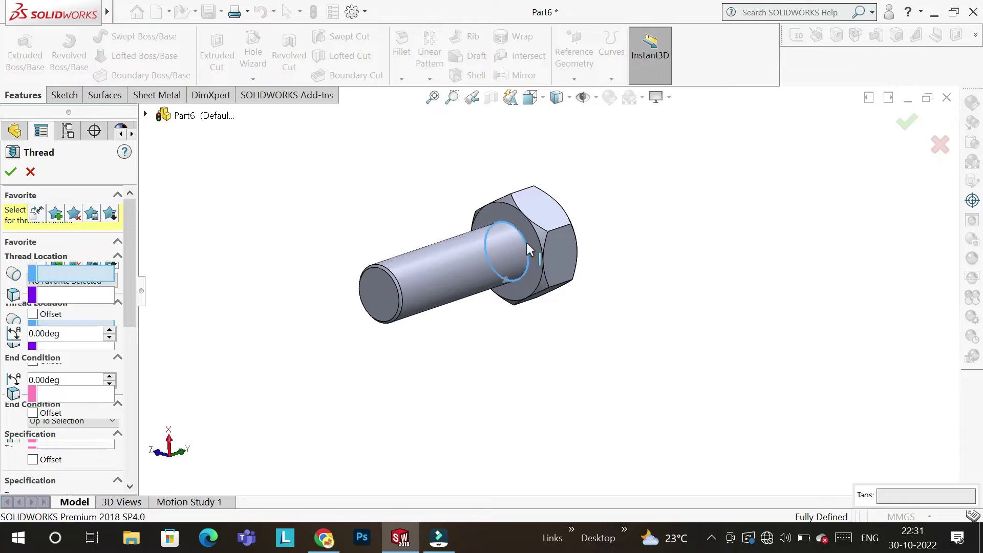
left_click(52, 387)
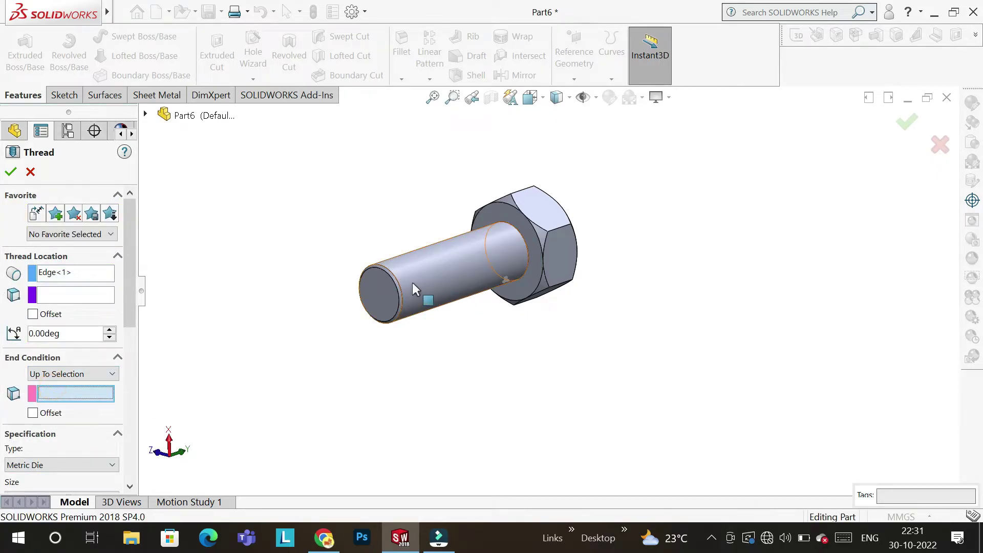
left_click(399, 281)
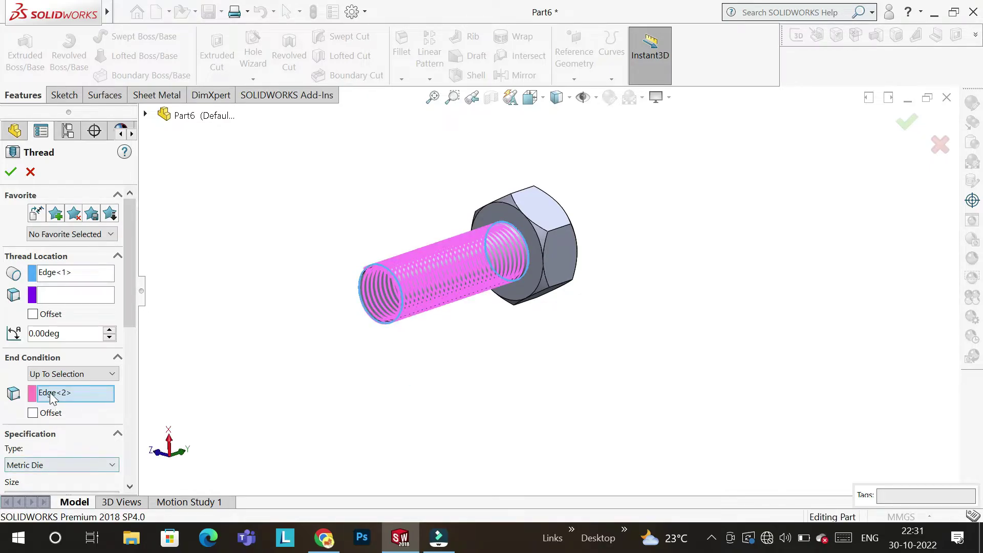
Step: Set the thread size to M14x1.5
scroll(128, 318, "down", 3)
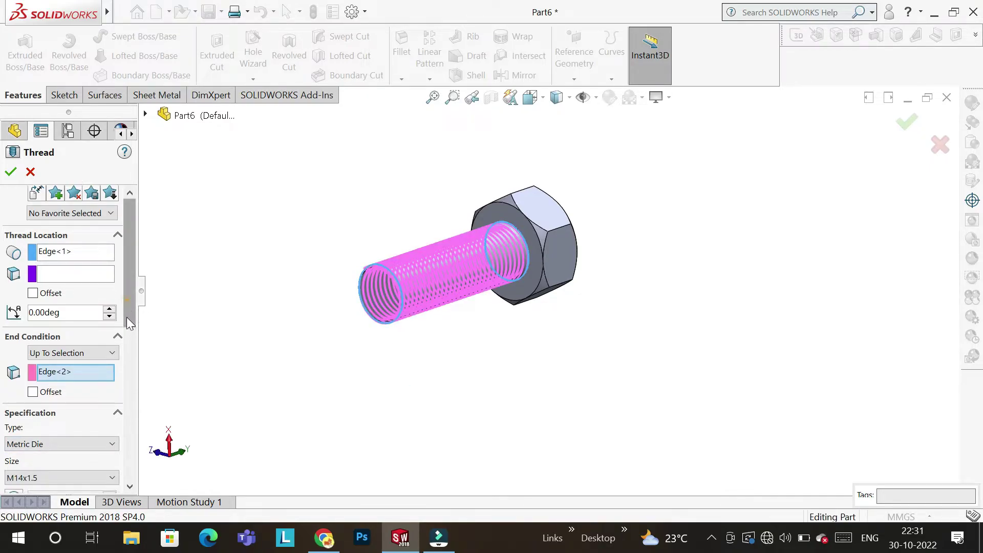
left_click_drag(128, 324, 129, 328)
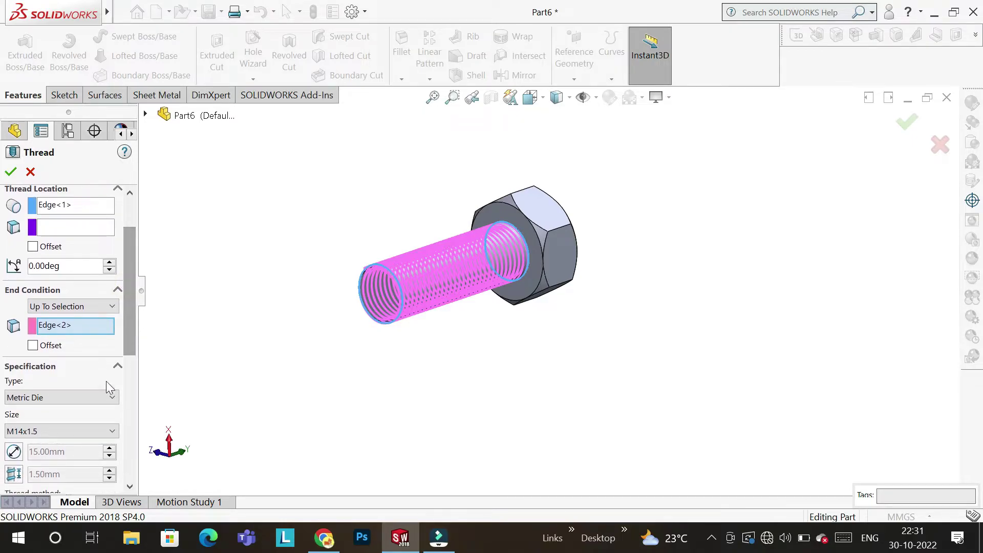
scroll(53, 426, "up", 1)
left_click(53, 425)
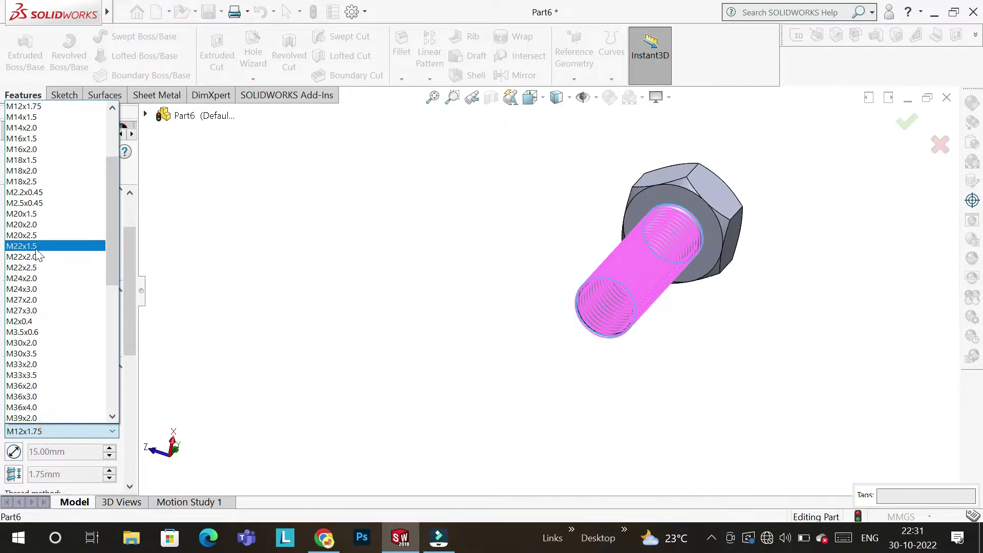
scroll(36, 171, "up", 2)
left_click(34, 174)
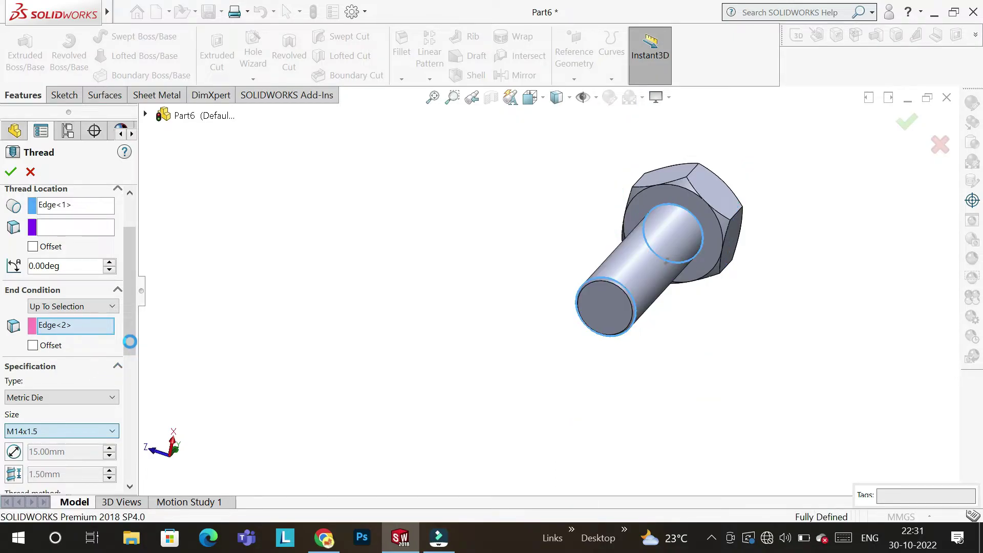
Step: Offset the thread start by 5 mm and confirm Thread1
scroll(130, 342, "down", 3)
scroll(131, 349, "down", 3)
scroll(132, 388, "down", 2)
scroll(133, 400, "down", 2)
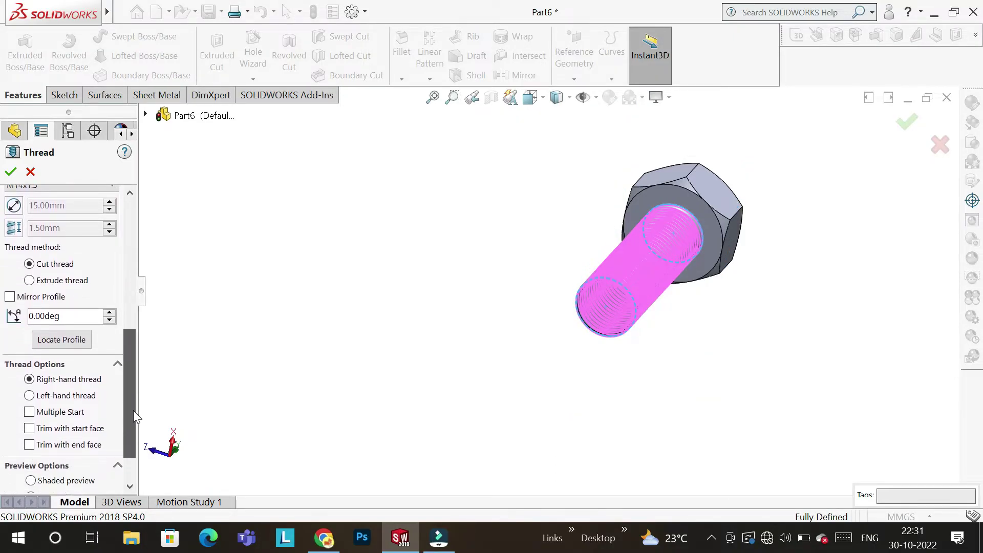
scroll(134, 411, "down", 2)
scroll(134, 425, "down", 1)
scroll(137, 430, "down", 1)
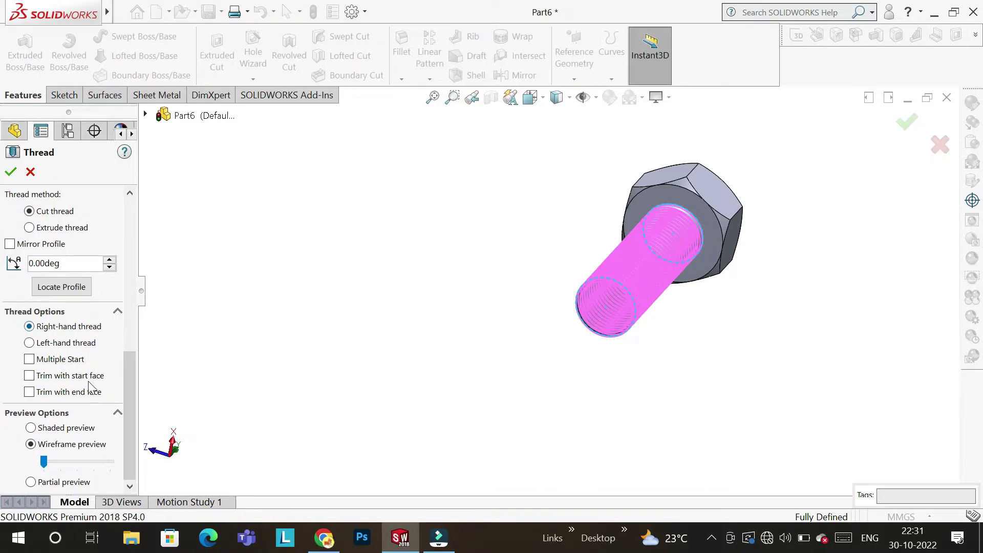
left_click_drag(130, 404, 129, 216)
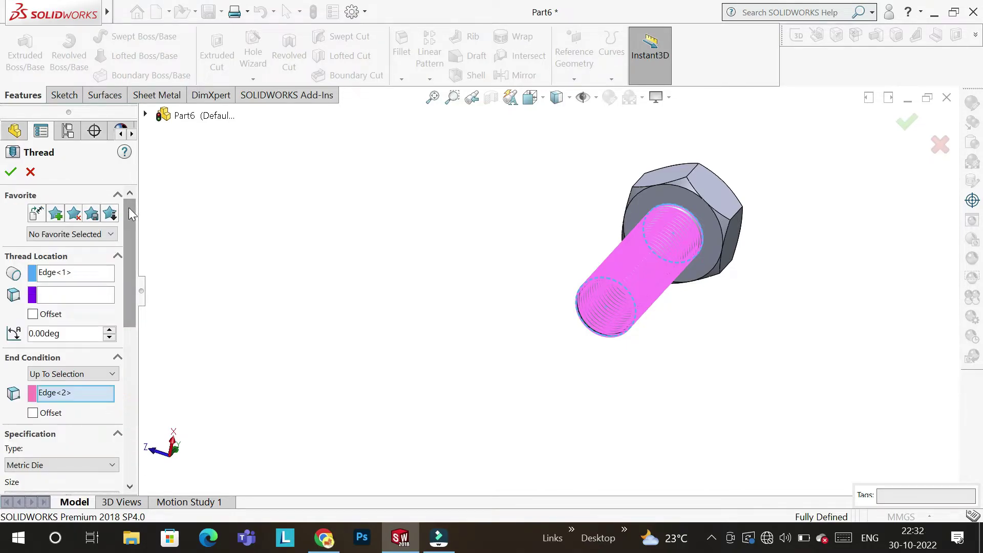
left_click(53, 294)
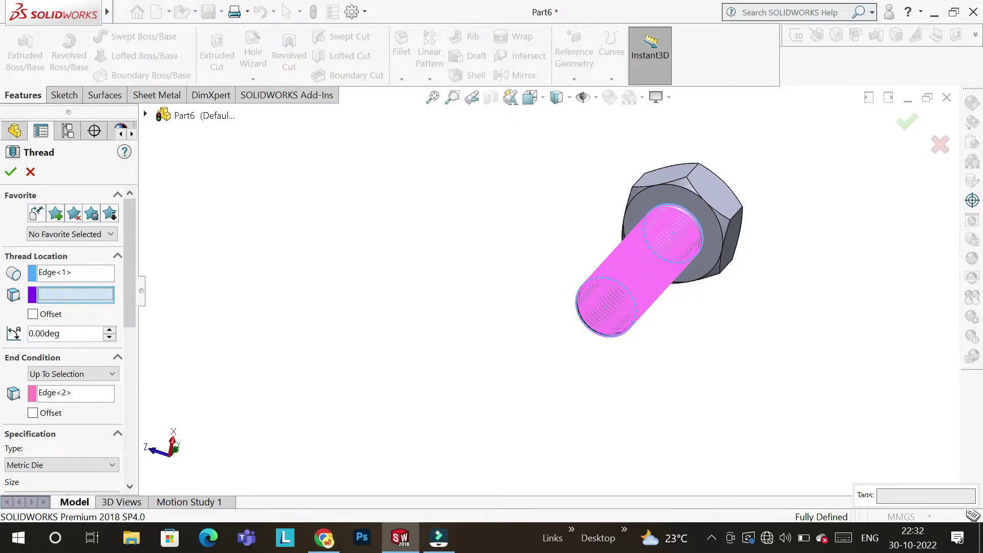
left_click(33, 315)
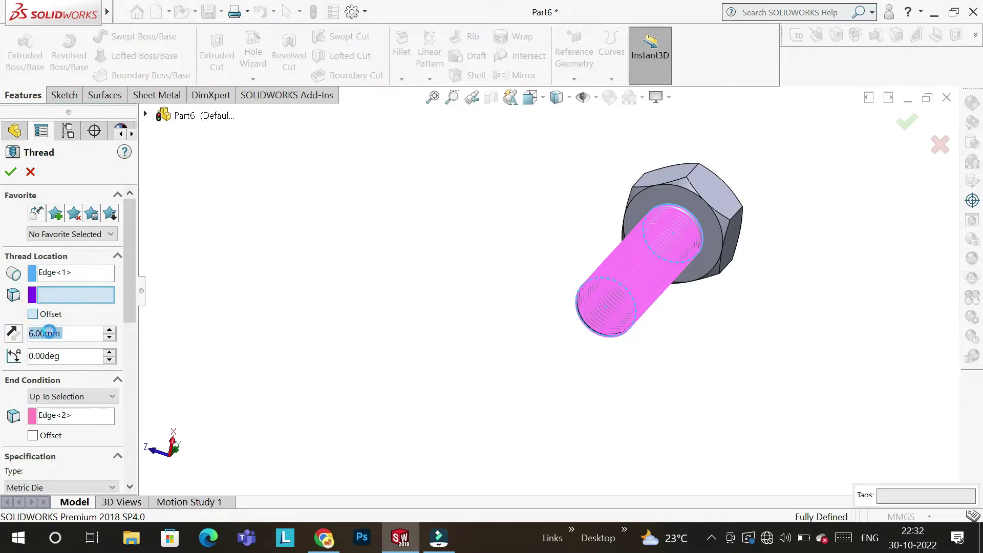
mouse_move(298, 331)
middle_mouse_down()
mouse_move(260, 325)
mouse_move(219, 344)
mouse_move(248, 372)
middle_mouse_up()
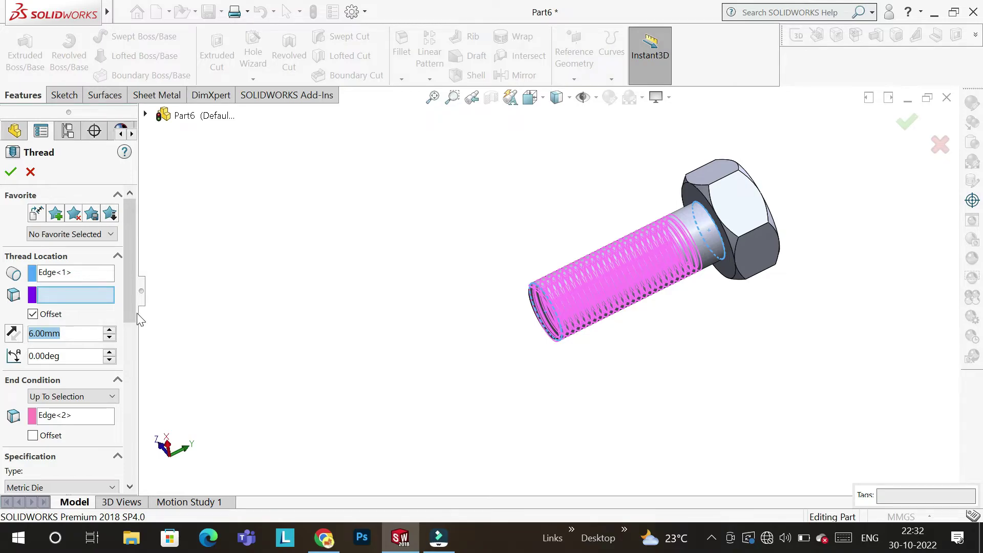
type("5")
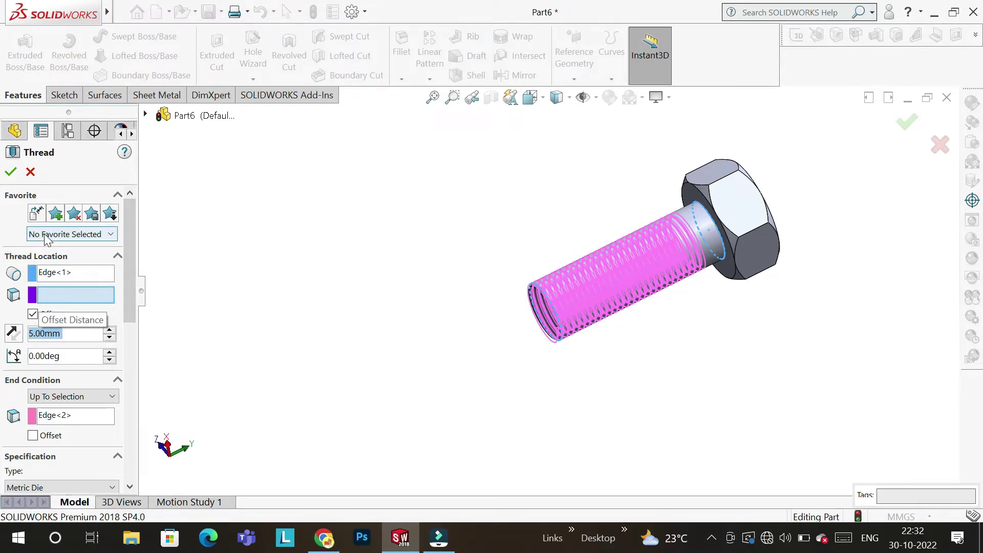
left_click(10, 173)
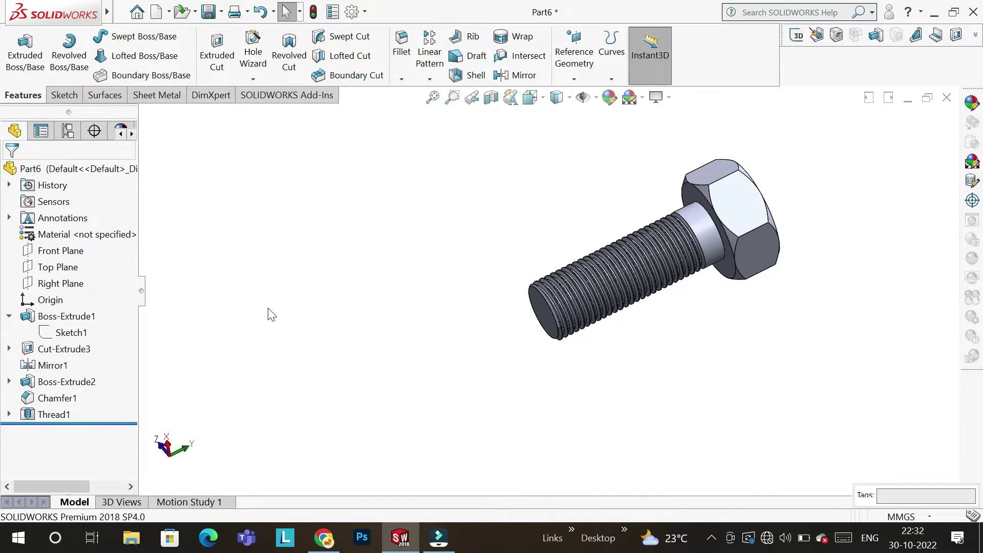
Step: Sketch on the thread profile face at the shank-head junction and convert its edges
middle_click_drag(267, 318, 609, 321)
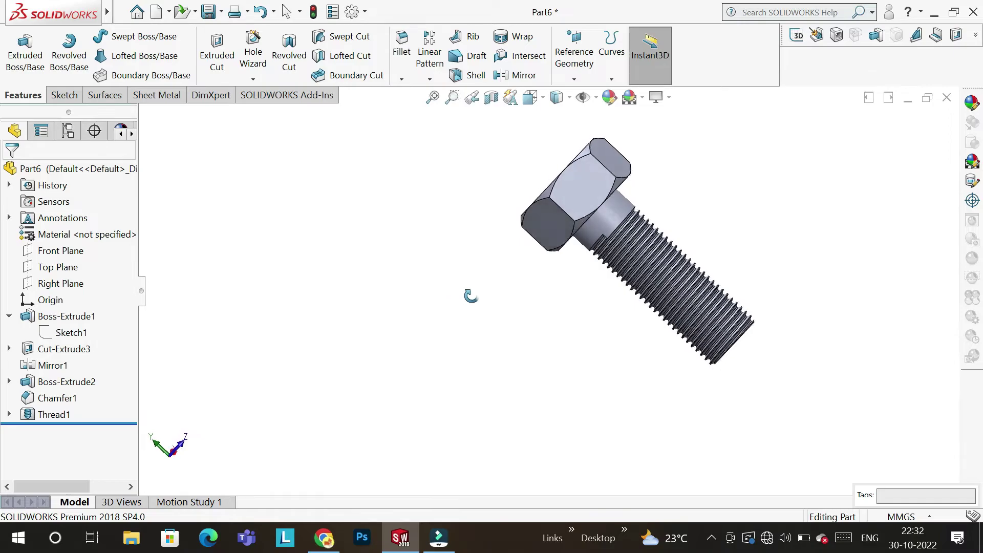
scroll(609, 320, "down", 4)
middle_click_drag(608, 336, 704, 173)
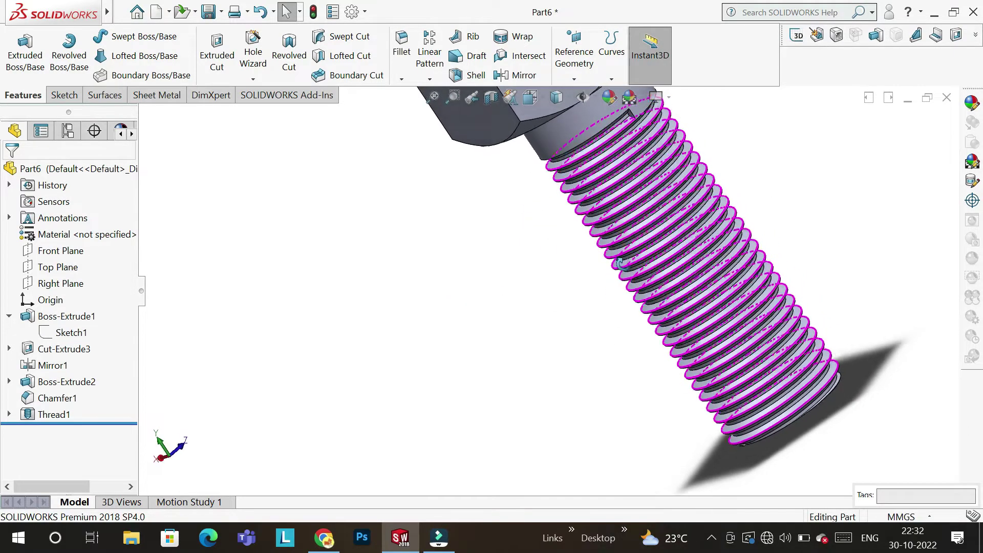
scroll(597, 263, "up", 3)
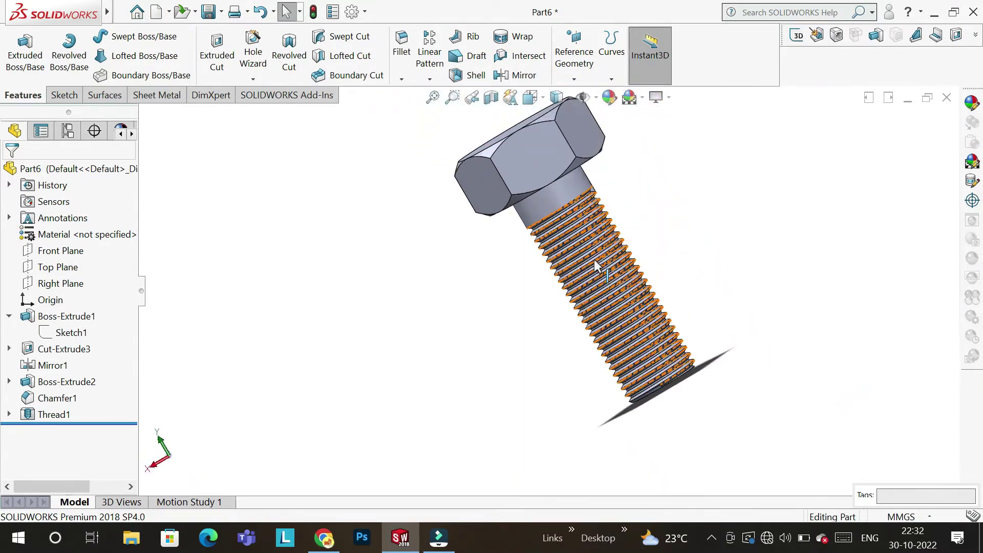
scroll(604, 259, "down", 3)
scroll(640, 243, "up", 3)
mouse_move(681, 229)
middle_mouse_down()
mouse_move(667, 244)
mouse_move(674, 270)
middle_mouse_up()
scroll(561, 210, "down", 5)
scroll(561, 210, "down", 2)
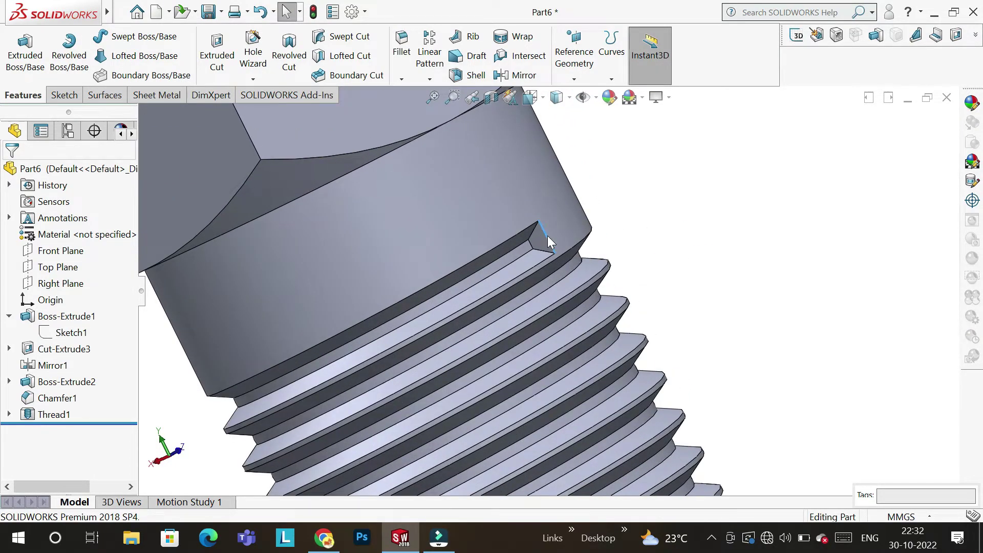
left_click(545, 238)
left_click(593, 209)
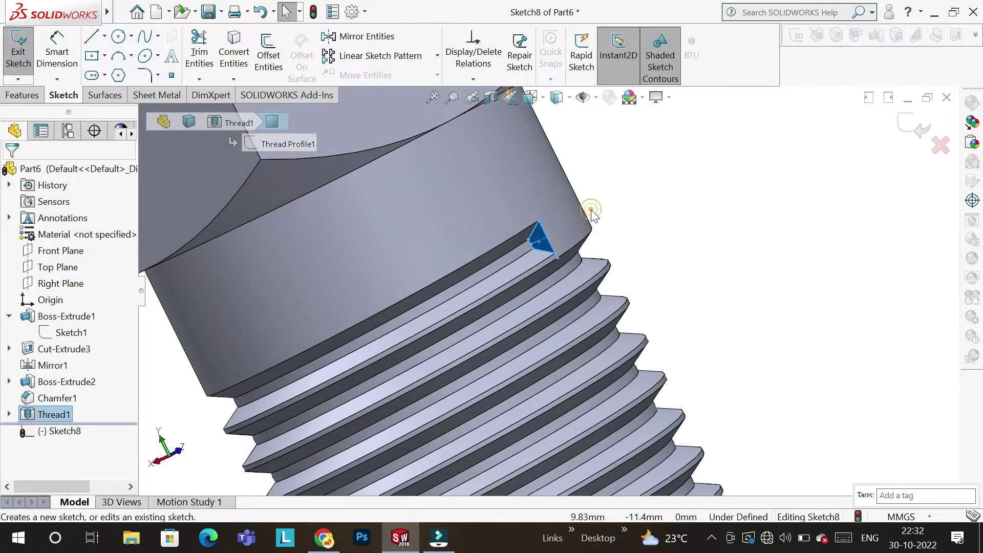
scroll(564, 282, "up", 3)
scroll(552, 271, "up", 3)
scroll(552, 272, "up", 1)
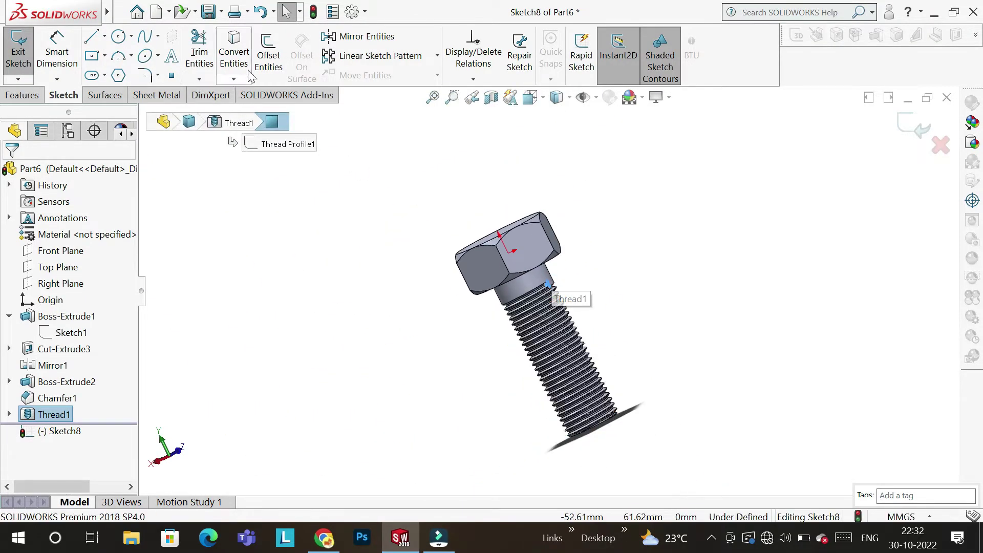
left_click(224, 65)
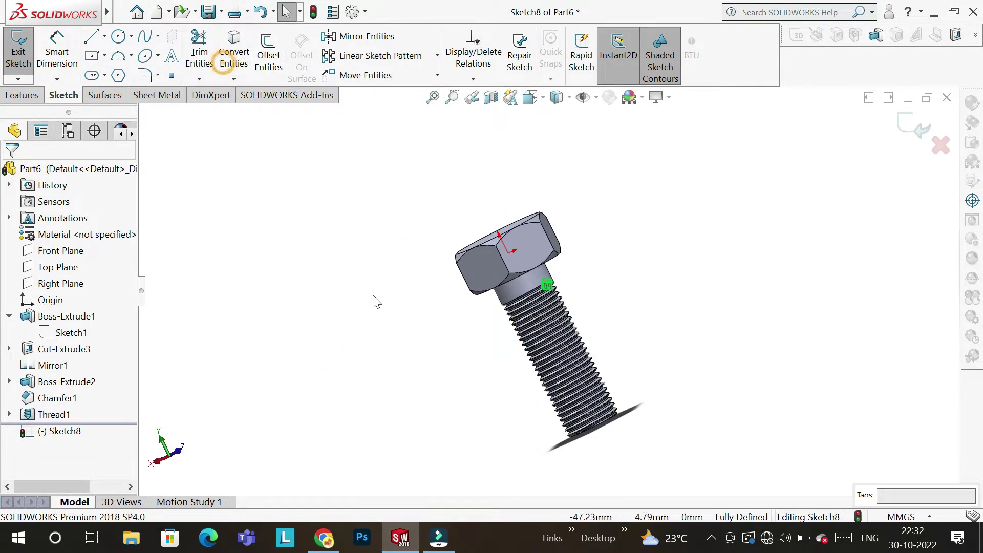
Step: Extrude-cut the converted profile Through All to trim the thread start
scroll(537, 275, "down", 2)
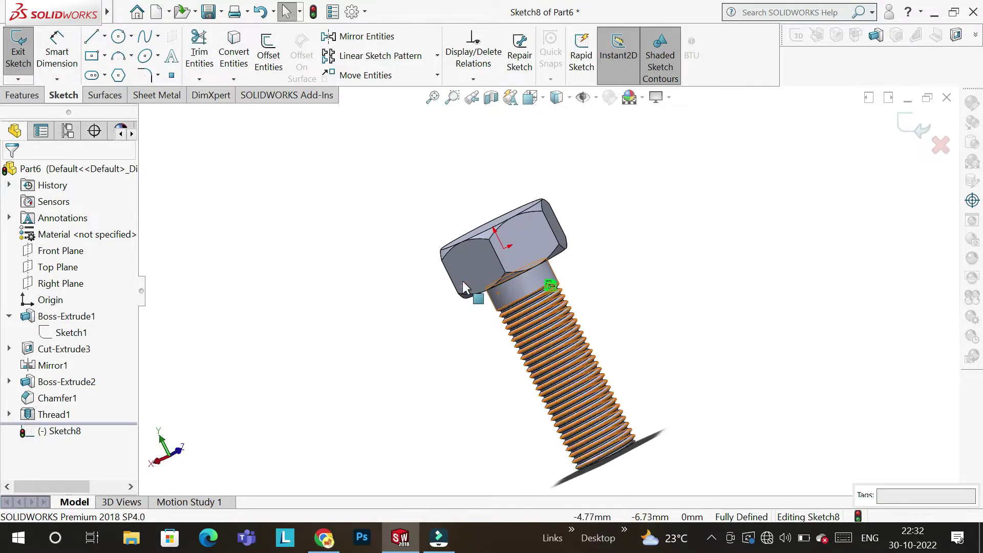
left_click(37, 94)
left_click(224, 65)
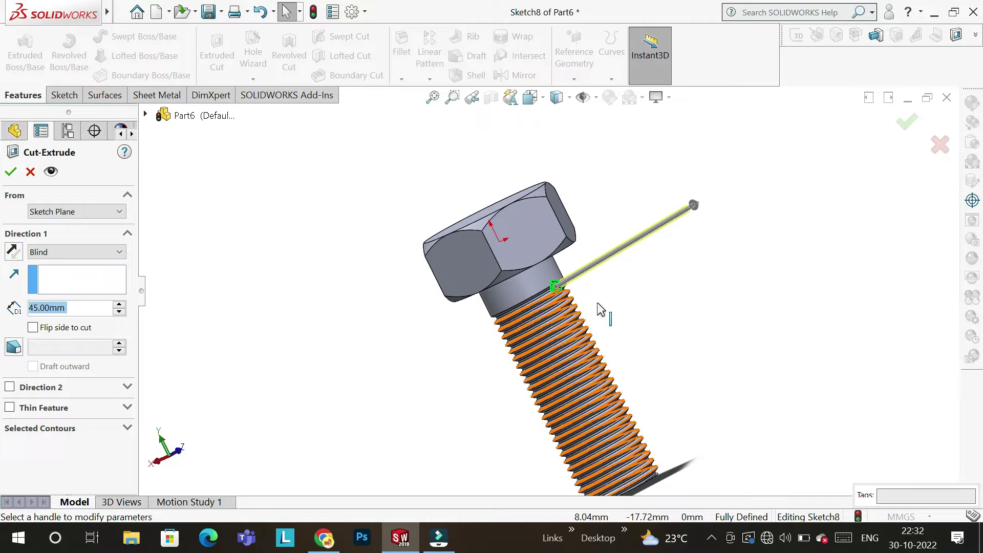
left_click(54, 251)
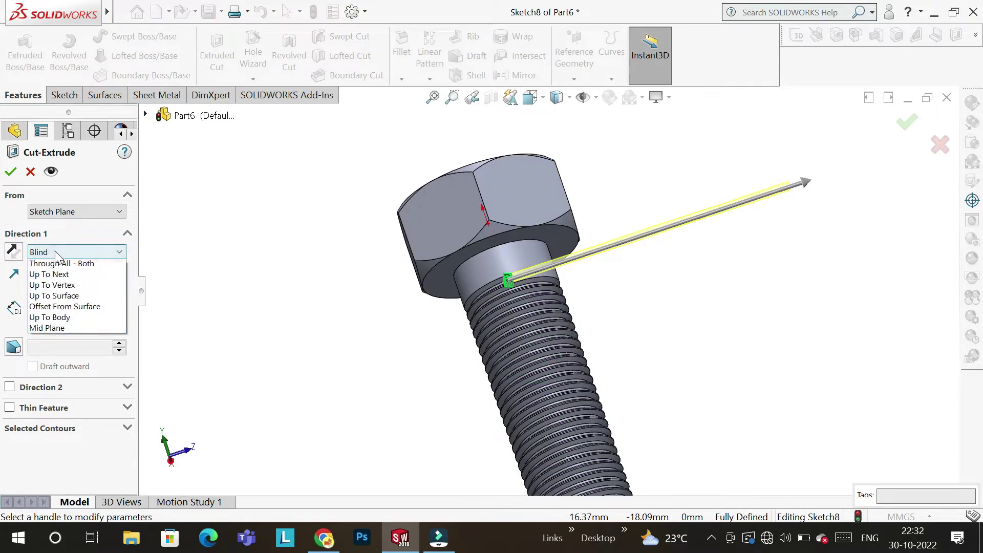
left_click(72, 272)
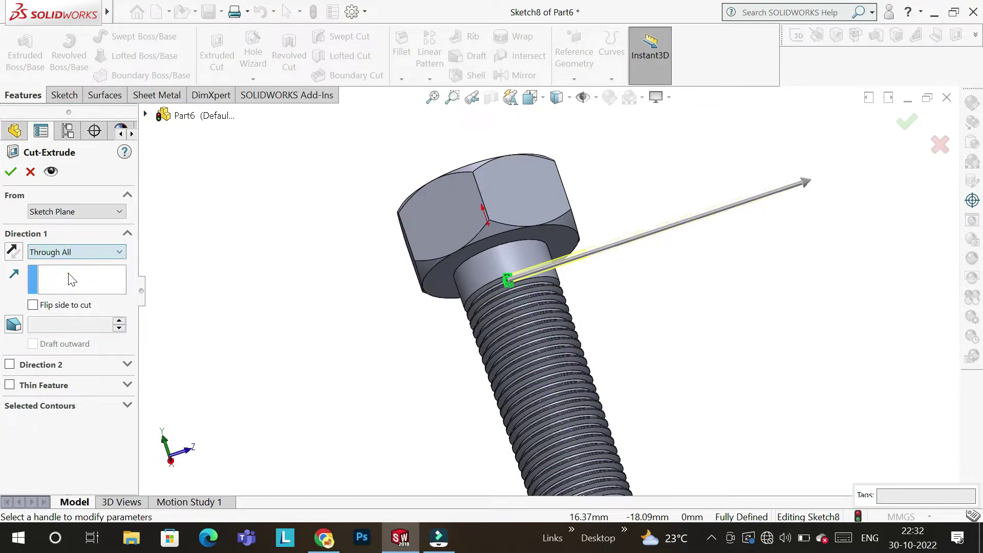
left_click(10, 172)
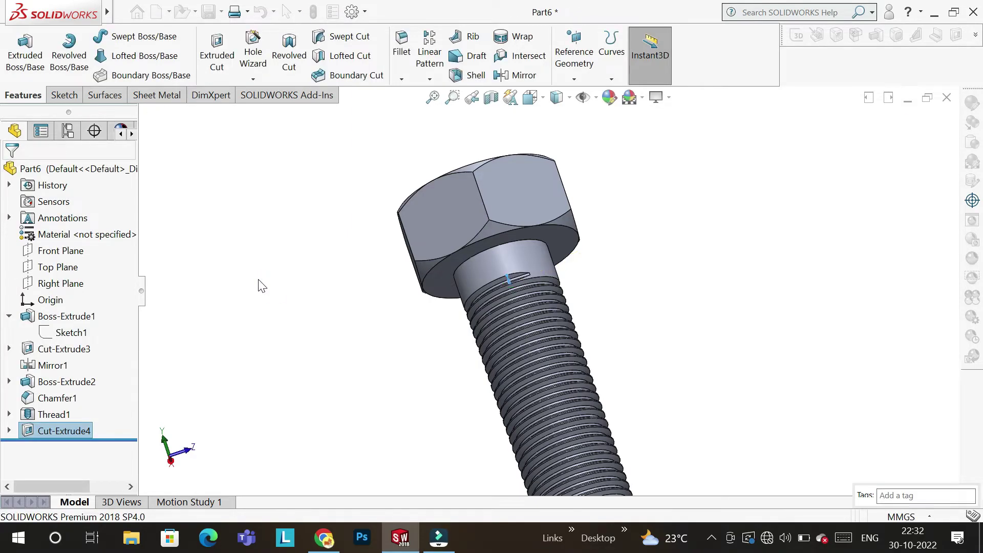
mouse_move(259, 281)
middle_mouse_down()
mouse_move(301, 292)
mouse_move(321, 266)
middle_mouse_up()
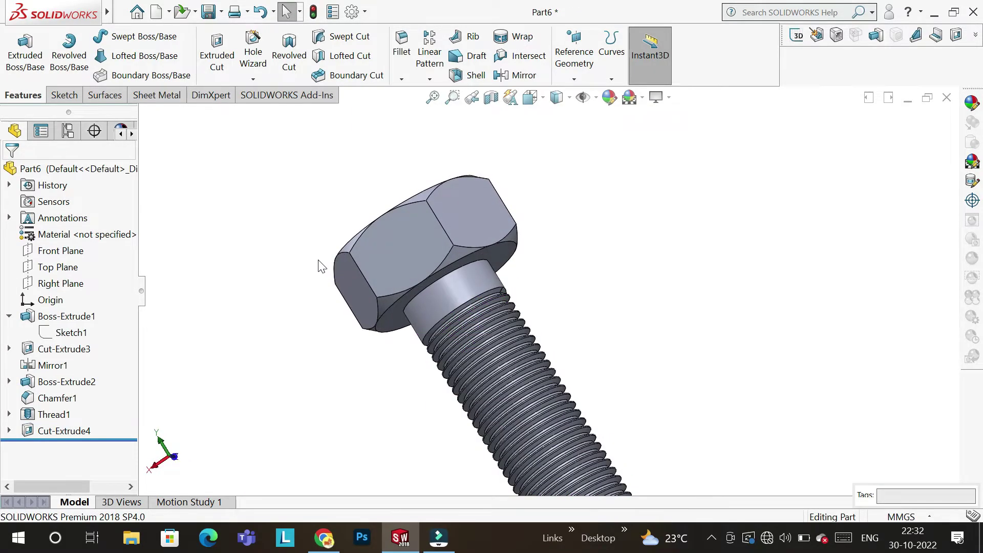
key("f")
scroll(527, 340, "down", 3)
scroll(526, 358, "up", 3)
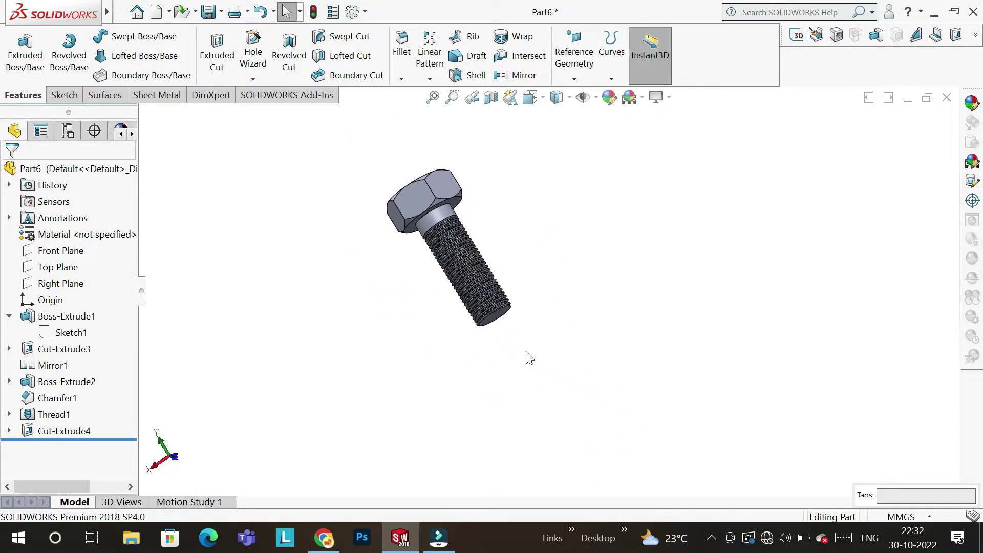
scroll(445, 248, "down", 5)
mouse_move(626, 315)
middle_mouse_down()
mouse_move(594, 394)
mouse_move(687, 338)
middle_mouse_up()
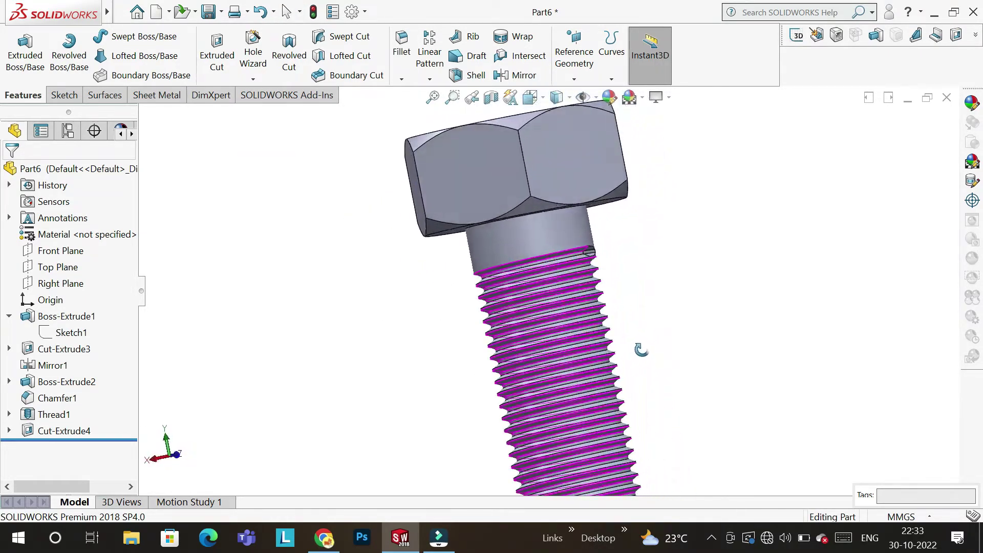
scroll(647, 329, "up", 3)
mouse_move(624, 379)
middle_mouse_down()
mouse_move(681, 257)
mouse_move(505, 225)
mouse_move(550, 219)
mouse_move(495, 255)
middle_mouse_up()
scroll(566, 358, "down", 4)
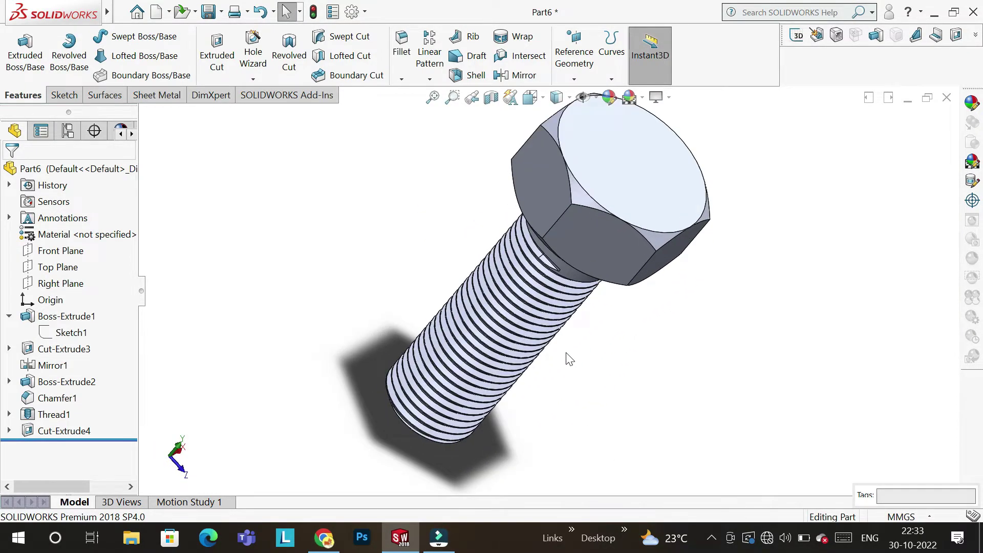
scroll(578, 354, "up", 2)
scroll(600, 340, "up", 2)
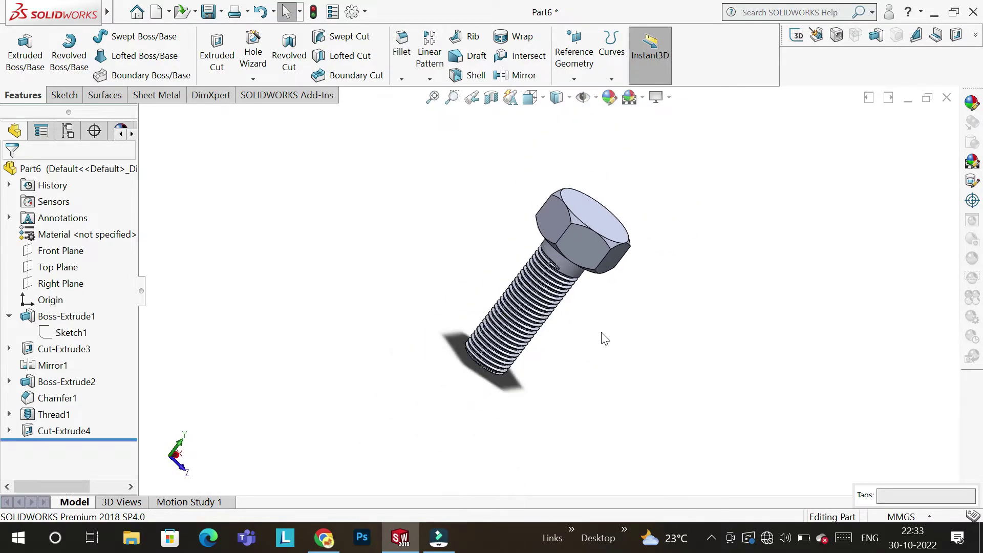
middle_click_drag(671, 276, 672, 242)
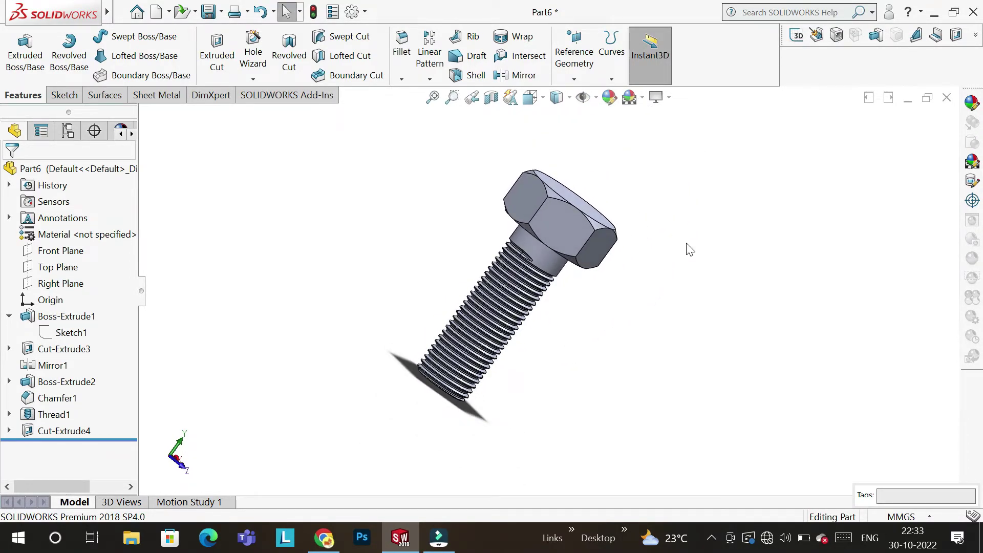
left_click(972, 103)
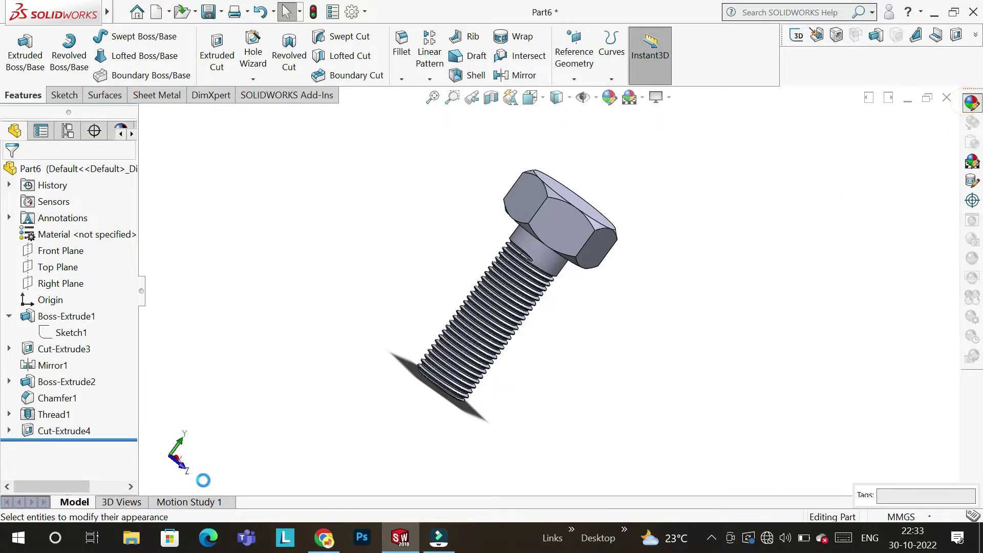
Step: Try a darker colour on the bolt in the colour spectrum
scroll(75, 460, "down", 2)
scroll(75, 460, "down", 2)
mouse_move(66, 340)
left_mouse_down()
mouse_move(52, 340)
mouse_move(45, 323)
mouse_move(27, 361)
mouse_move(94, 356)
mouse_move(126, 368)
left_mouse_up()
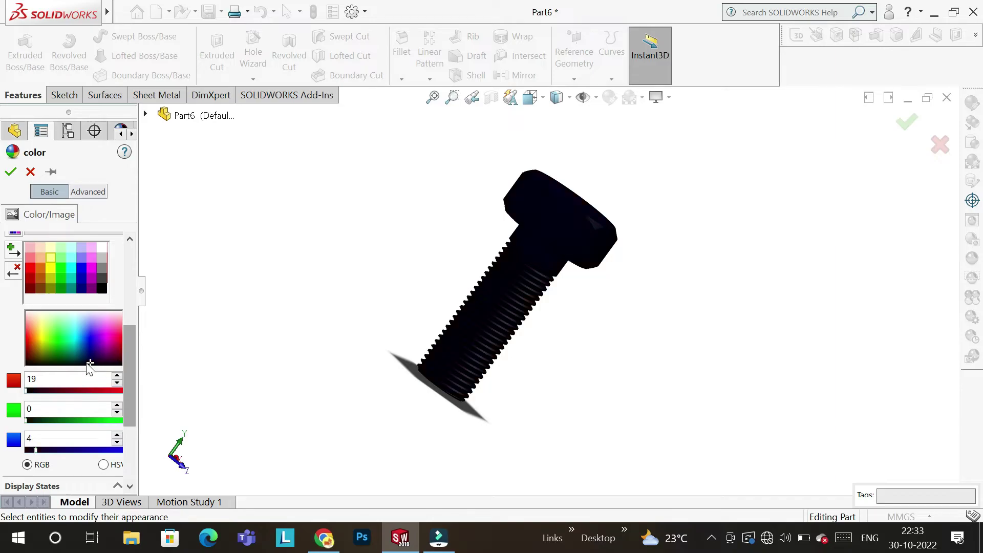
left_click_drag(66, 367, 61, 364)
Step: Review the darkened bolt, then lighten its colour to a pale blue-lavender tint
mouse_move(237, 355)
middle_mouse_down()
mouse_move(632, 408)
mouse_move(544, 325)
mouse_move(655, 237)
mouse_move(430, 261)
middle_mouse_up()
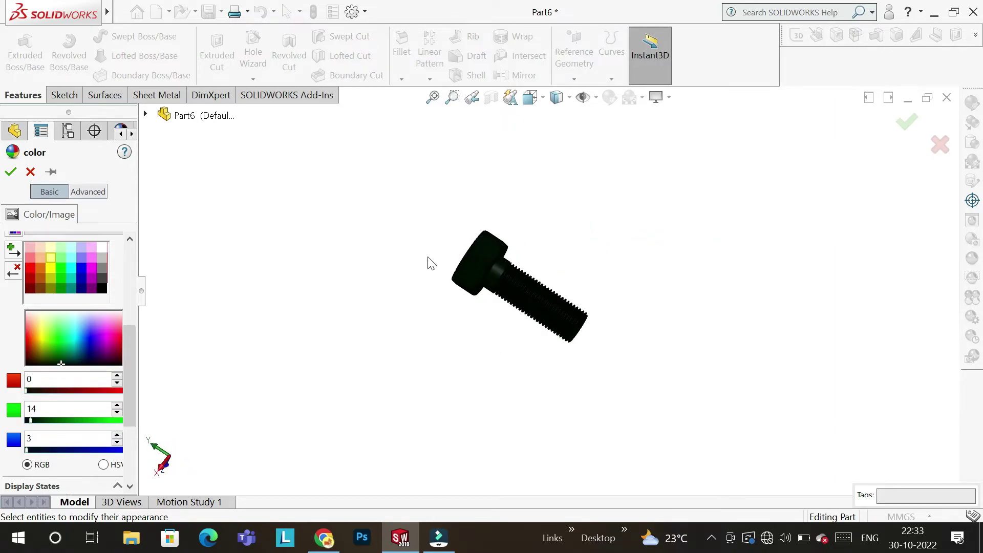
scroll(596, 294, "down", 2)
scroll(504, 341, "down", 3)
scroll(460, 357, "up", 2)
mouse_move(460, 357)
middle_mouse_down()
mouse_move(454, 253)
mouse_move(382, 217)
mouse_move(321, 226)
mouse_move(290, 277)
mouse_move(353, 302)
middle_mouse_up()
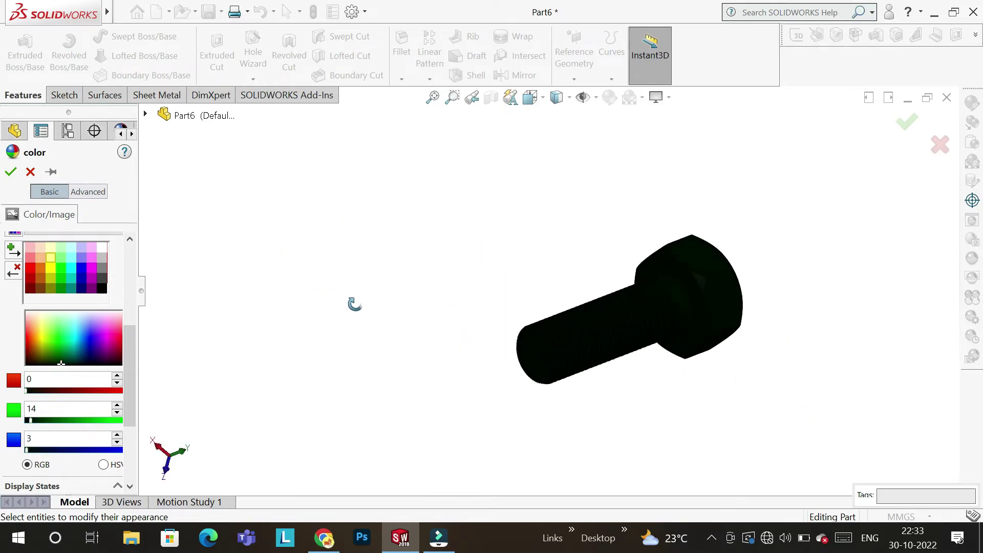
middle_click_drag(393, 334, 557, 347)
scroll(780, 408, "down", 3)
scroll(693, 385, "up", 2)
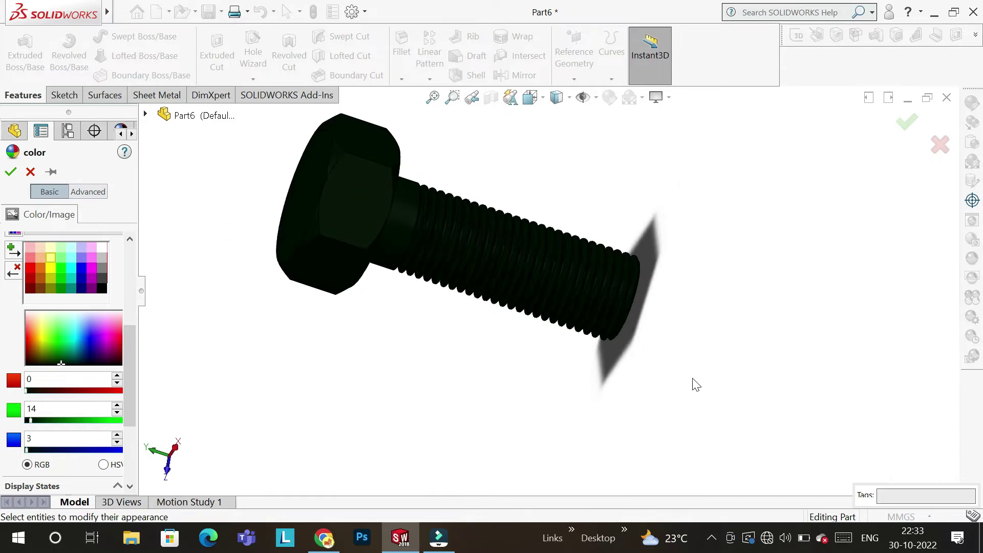
scroll(686, 381, "up", 2)
mouse_move(639, 320)
middle_mouse_down()
mouse_move(613, 231)
mouse_move(460, 246)
mouse_move(406, 270)
mouse_move(410, 331)
mouse_move(547, 345)
mouse_move(665, 303)
mouse_move(595, 154)
mouse_move(682, 246)
mouse_move(618, 442)
mouse_move(564, 402)
middle_mouse_up()
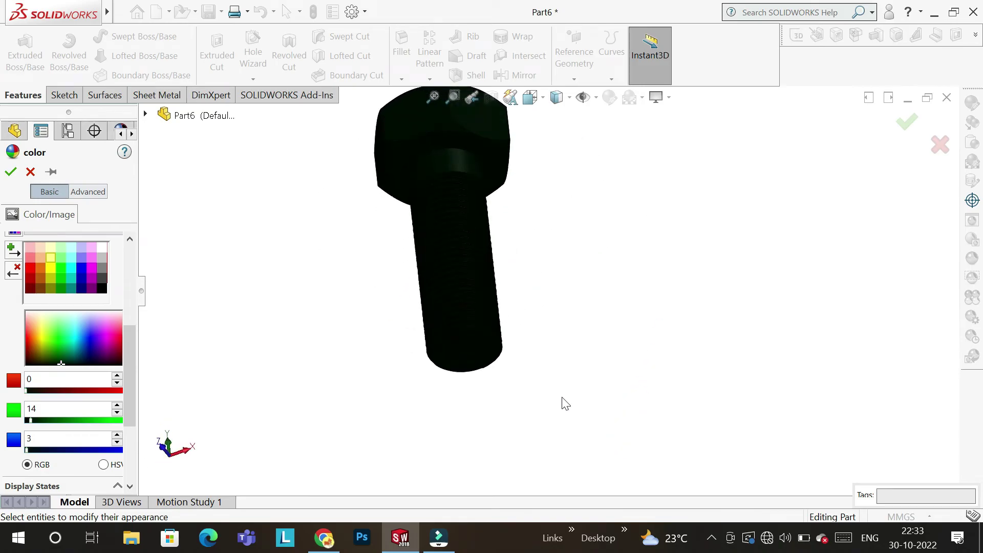
scroll(548, 376, "up", 2)
mouse_move(76, 336)
left_mouse_down()
mouse_move(61, 312)
mouse_move(40, 314)
mouse_move(94, 314)
left_mouse_up()
Step: Shift the bolt colour to light lavender, RGB 229, 221, 255
mouse_move(169, 287)
middle_mouse_down()
mouse_move(335, 345)
mouse_move(463, 336)
mouse_move(571, 265)
middle_mouse_up()
scroll(505, 262, "down", 2)
scroll(505, 271, "down", 2)
scroll(505, 273, "up", 2)
mouse_move(505, 274)
middle_mouse_down()
mouse_move(377, 176)
mouse_move(275, 171)
mouse_move(139, 196)
middle_mouse_up()
Step: Orbit the lavender bolt to review it from side-on and head-top angles
scroll(364, 307, "up", 2)
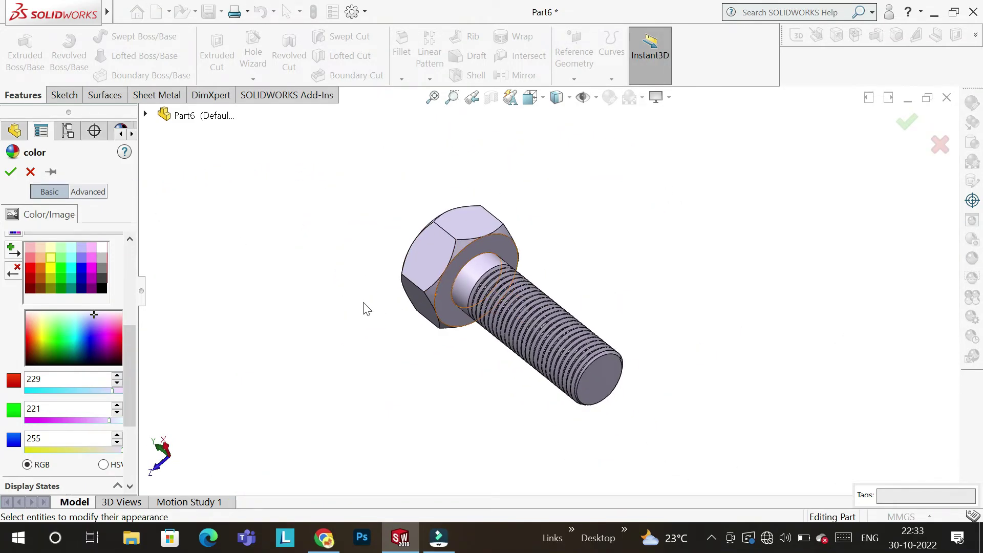
scroll(366, 309, "down", 3)
scroll(367, 309, "up", 3)
middle_click_drag(367, 310, 439, 356)
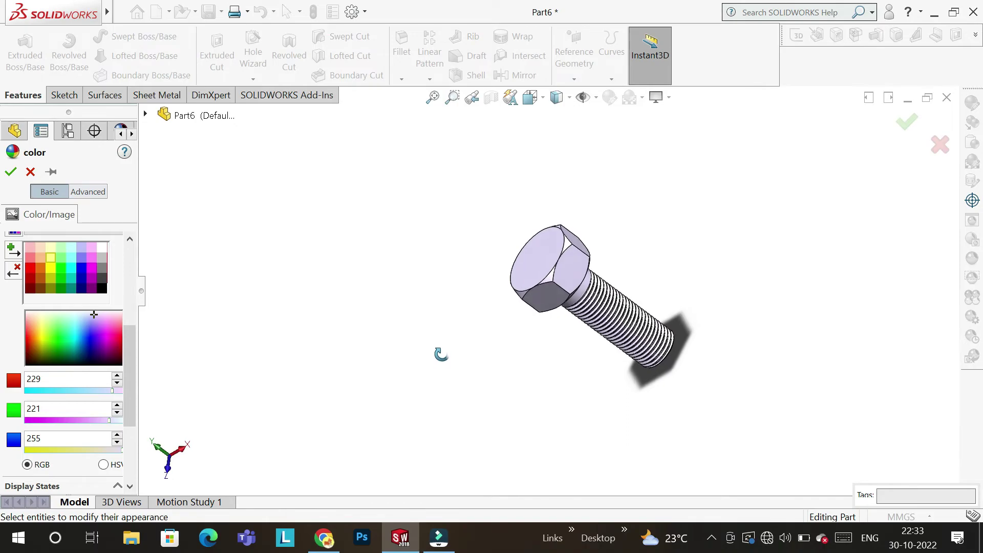
scroll(709, 360, "down", 3)
scroll(705, 357, "down", 1)
mouse_move(689, 367)
middle_mouse_down()
mouse_move(702, 391)
mouse_move(623, 277)
middle_mouse_up()
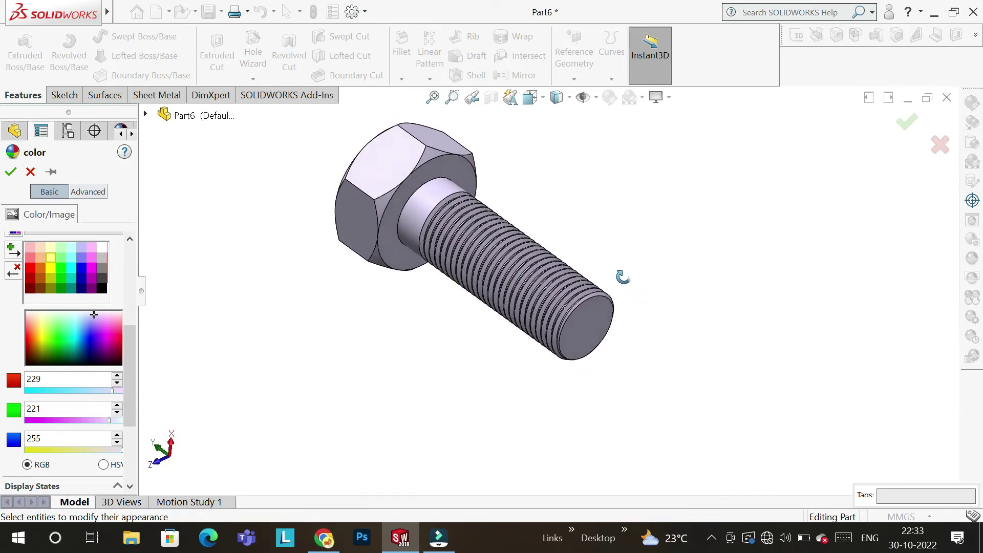
scroll(623, 277, "down", 1)
scroll(625, 280, "up", 3)
scroll(625, 281, "up", 1)
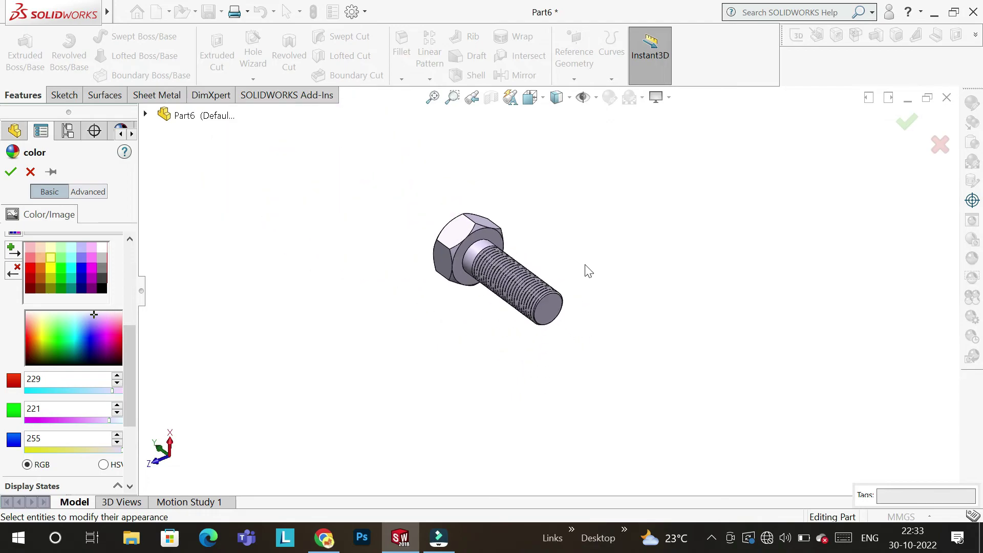
middle_click_drag(599, 270, 466, 255)
scroll(512, 281, "down", 2)
middle_click_drag(542, 300, 510, 254)
scroll(609, 308, "down", 1)
scroll(609, 308, "down", 1)
scroll(385, 287, "down", 2)
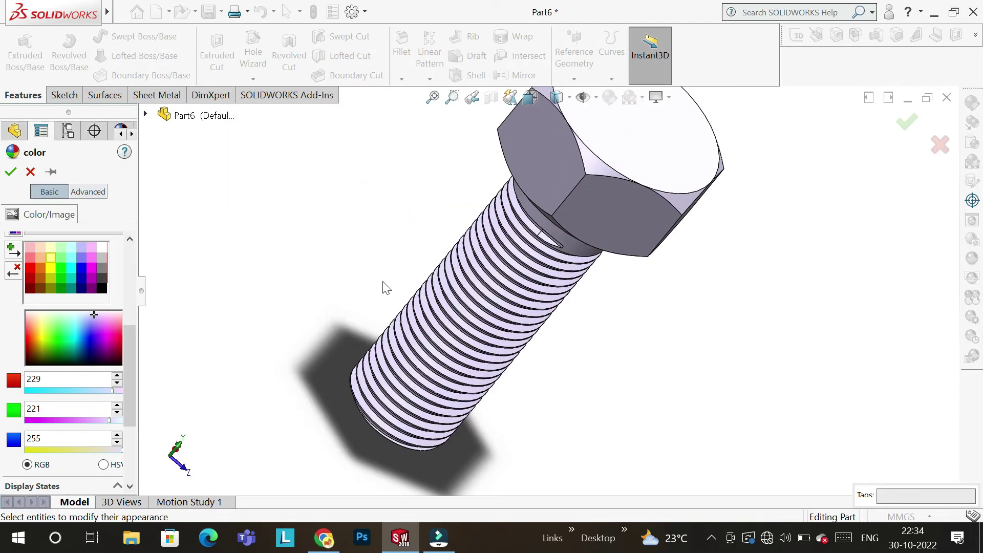
scroll(387, 284, "up", 2)
scroll(395, 265, "down", 1)
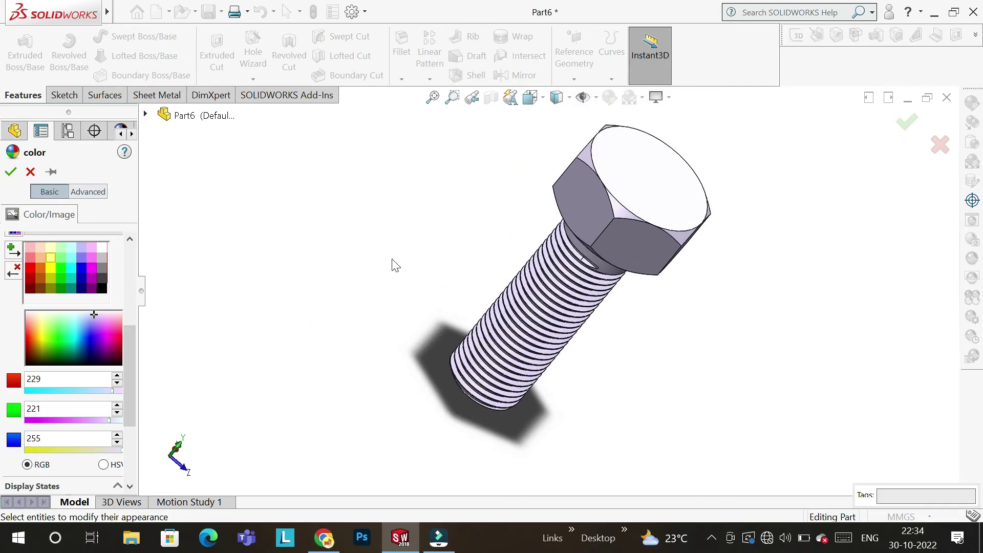